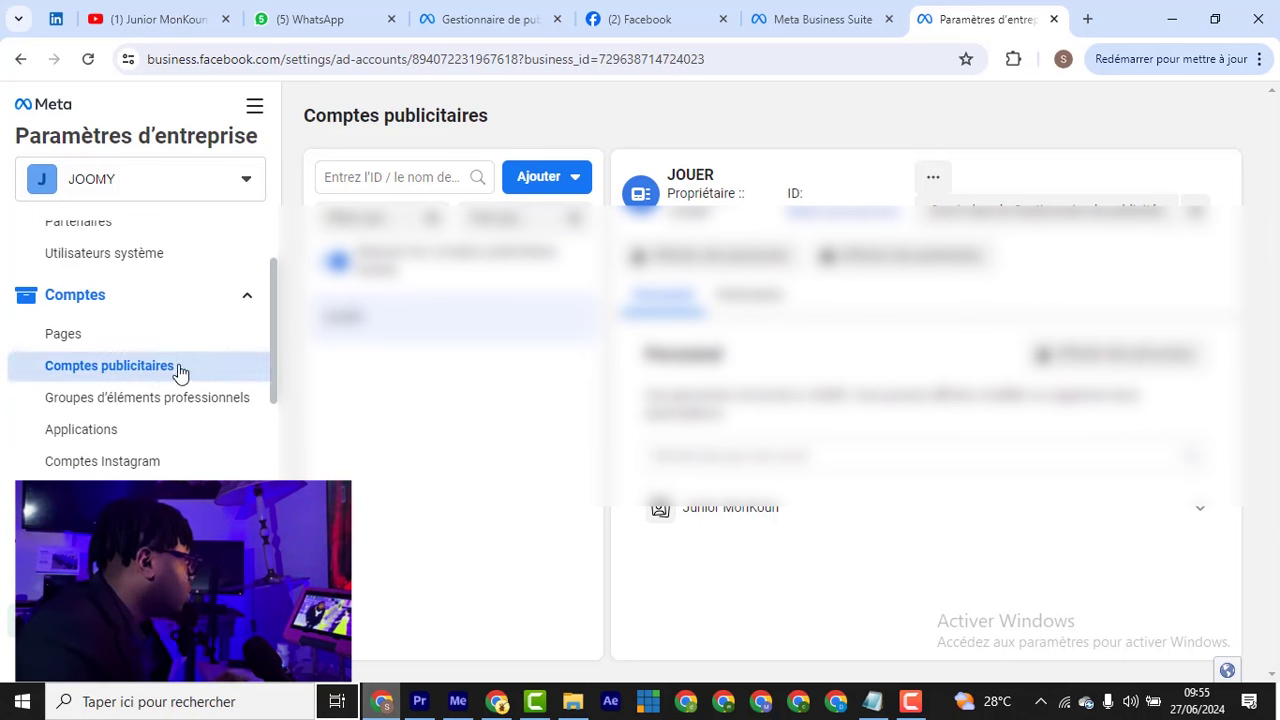
Open the ads manager for the JOUER ad account from the business settings and start creating a new campaign.
click(165, 369)
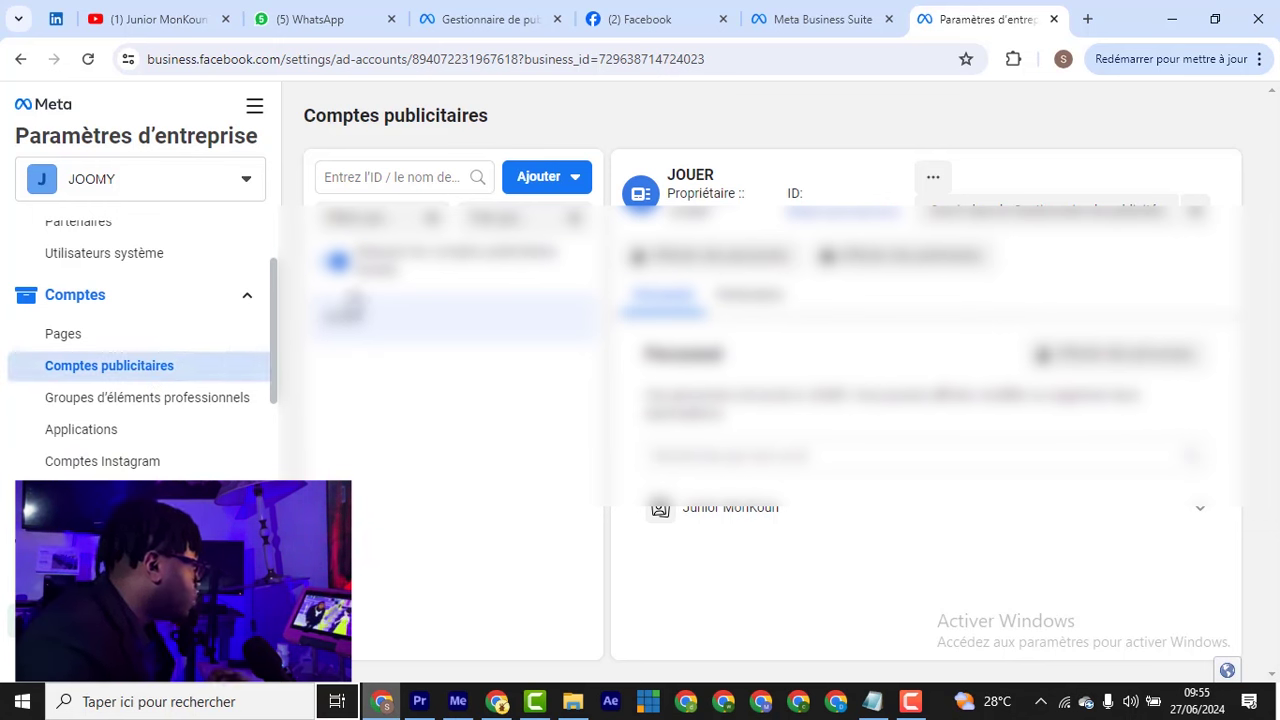
click(535, 176)
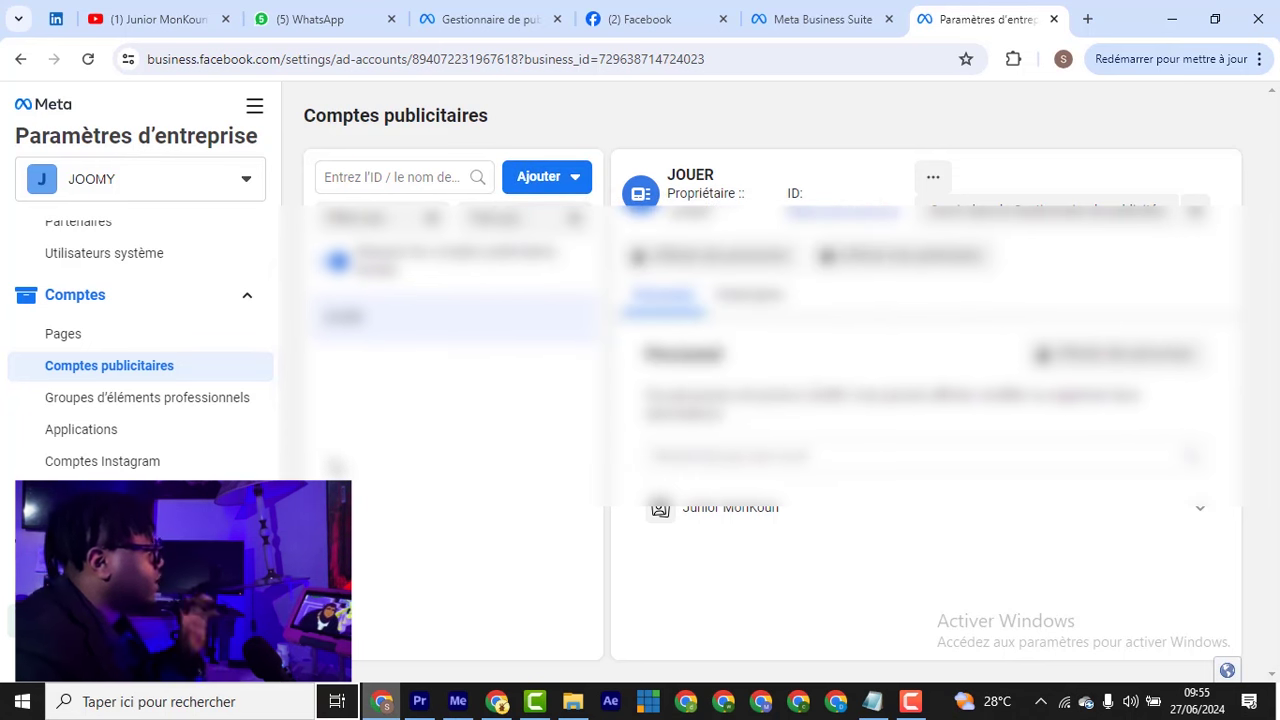
scroll(208, 446, up, 2)
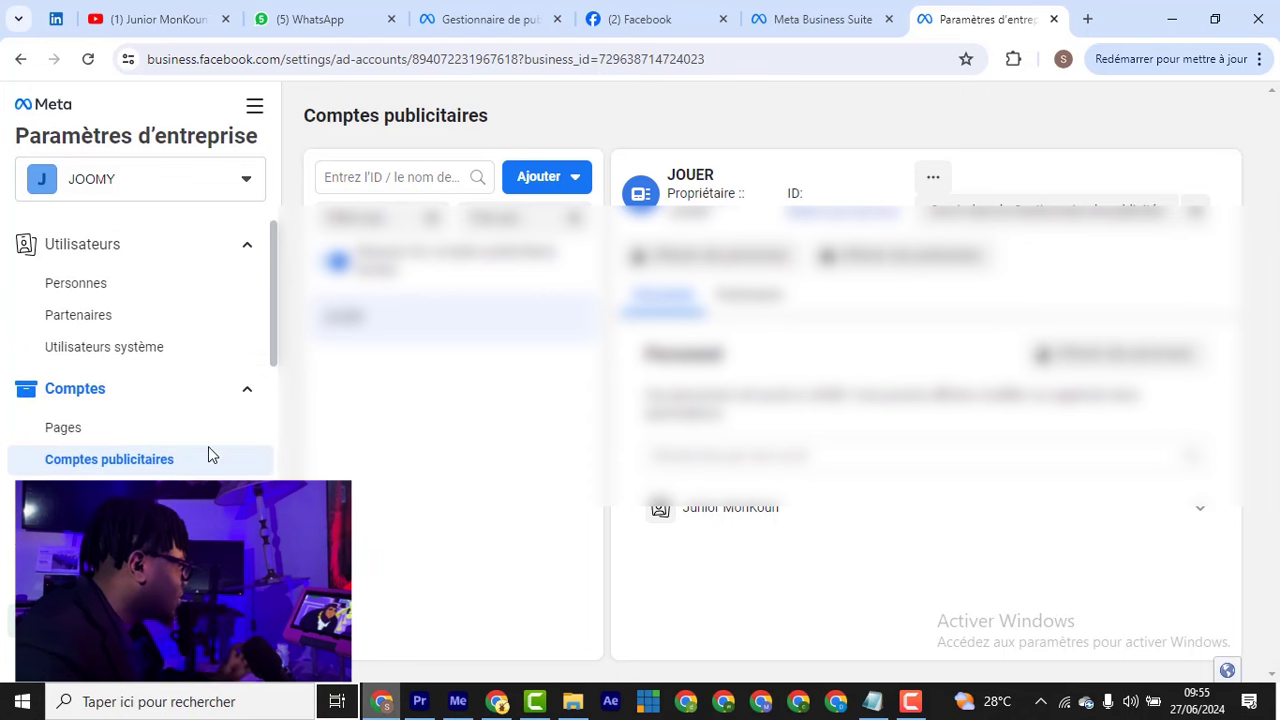
click(255, 108)
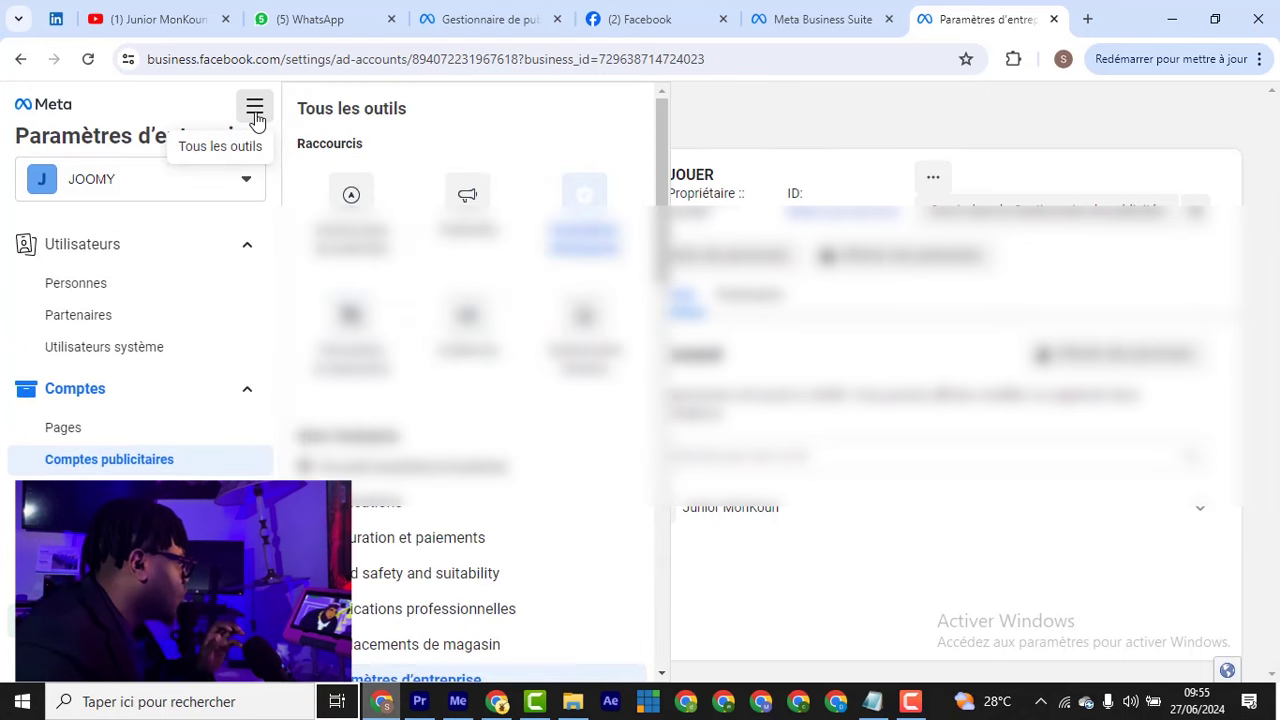
click(377, 217)
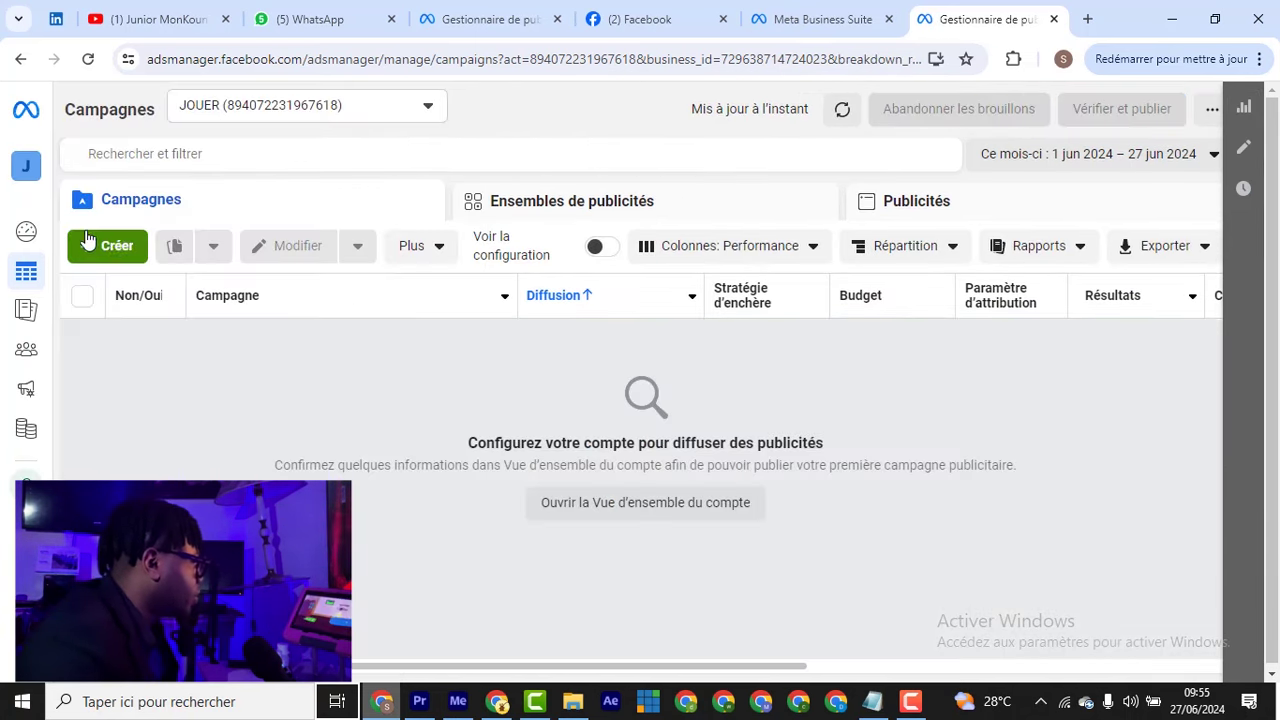
click(120, 246)
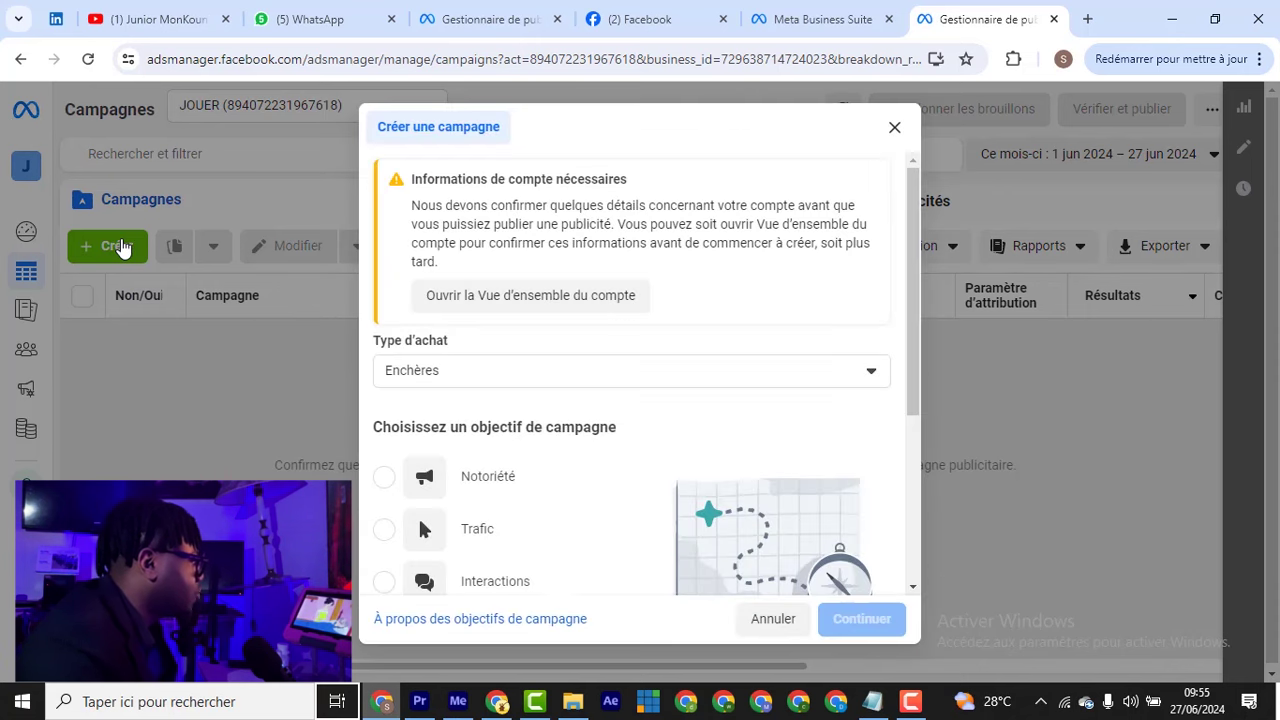
Look through the available campaign objectives and examine the description and uses of the Notoriété objective.
scroll(497, 400, down, 3)
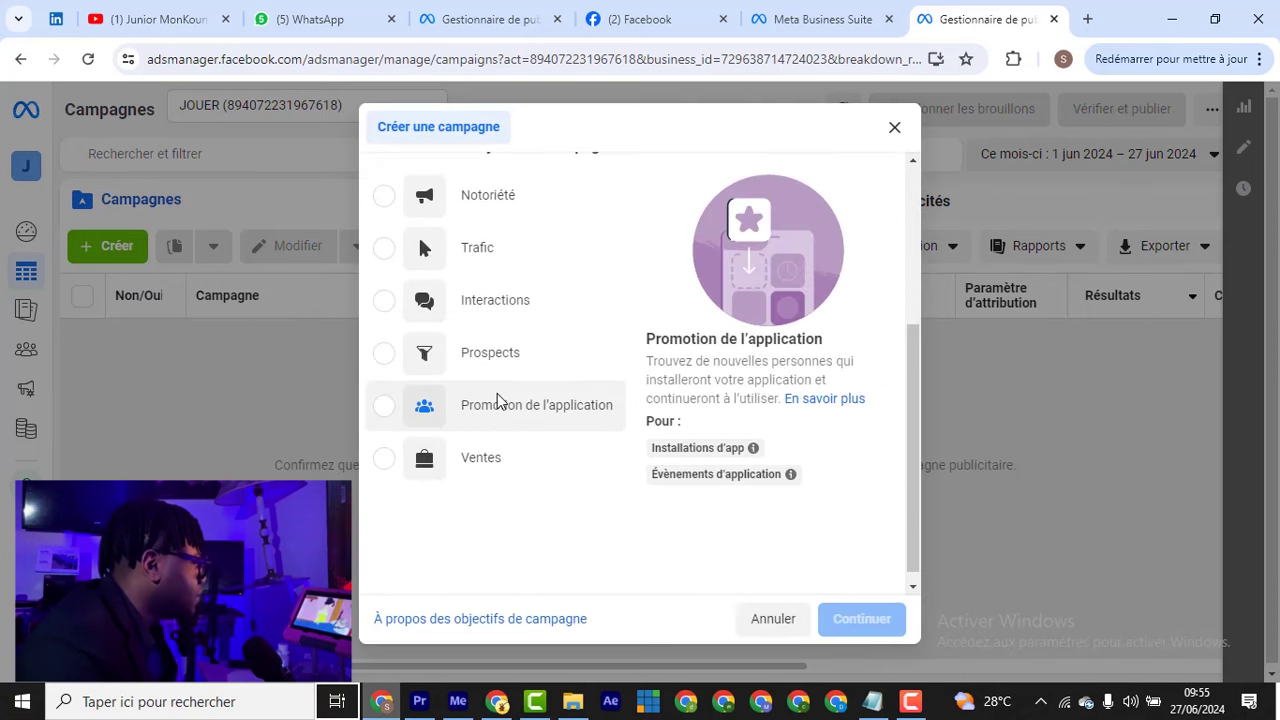
scroll(497, 400, up, 3)
scroll(497, 400, down, 3)
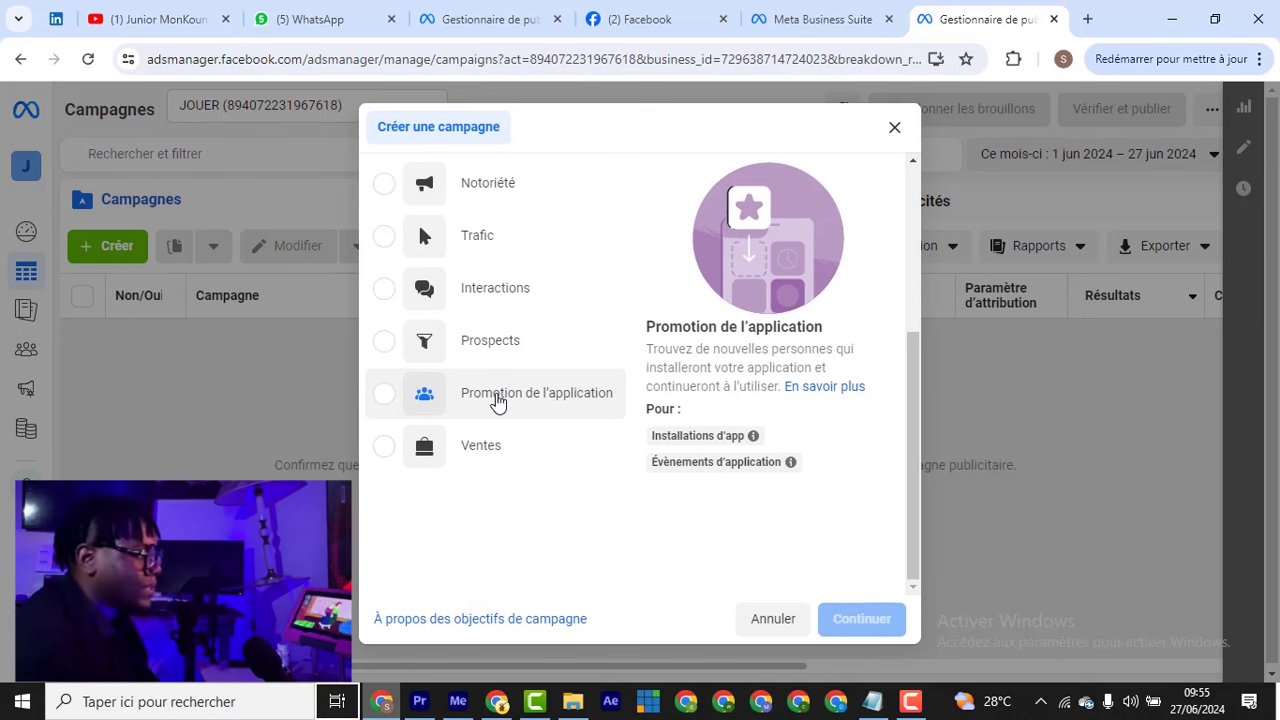
scroll(510, 380, up, 2)
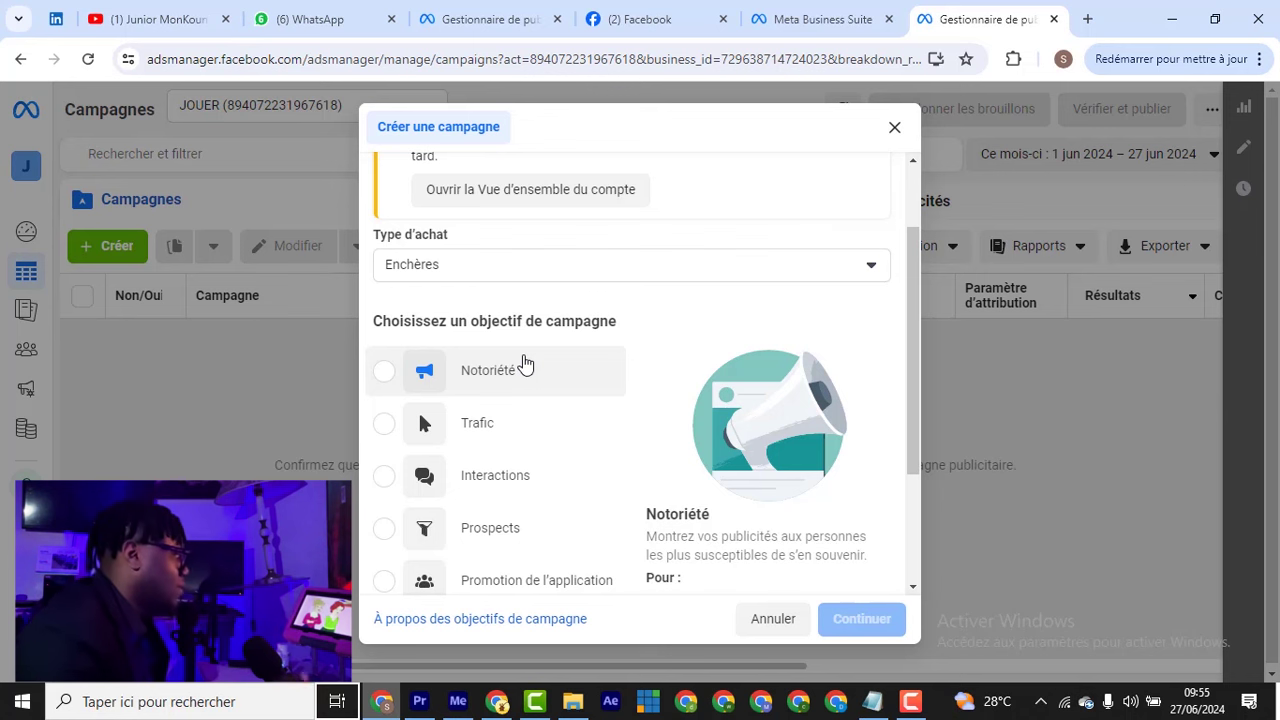
click(522, 366)
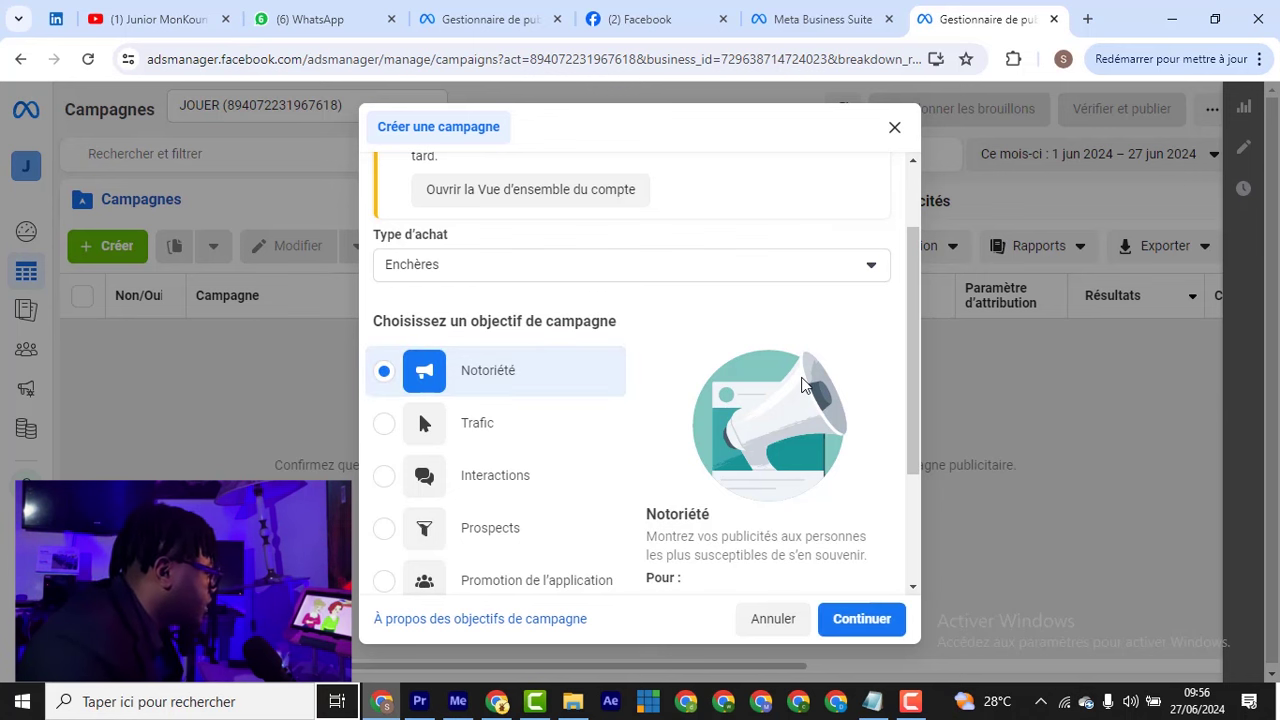
scroll(806, 382, down, 2)
mouse_move(665, 420)
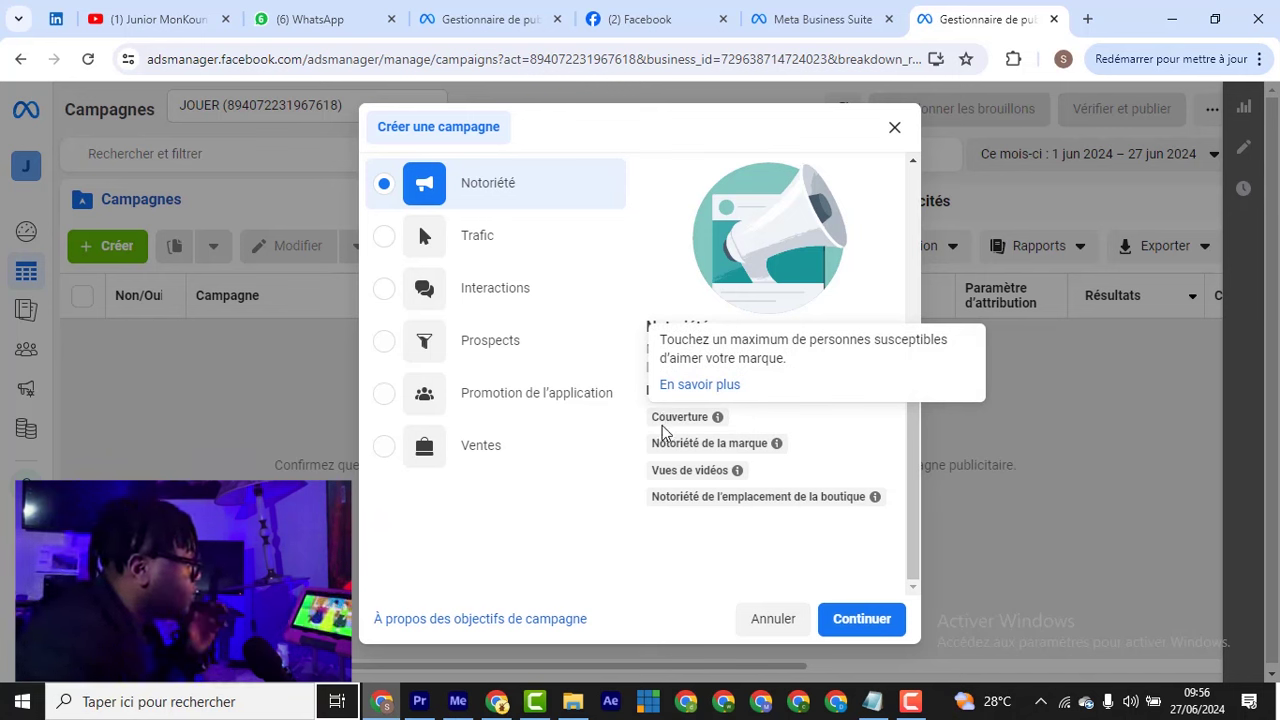
mouse_move(730, 510)
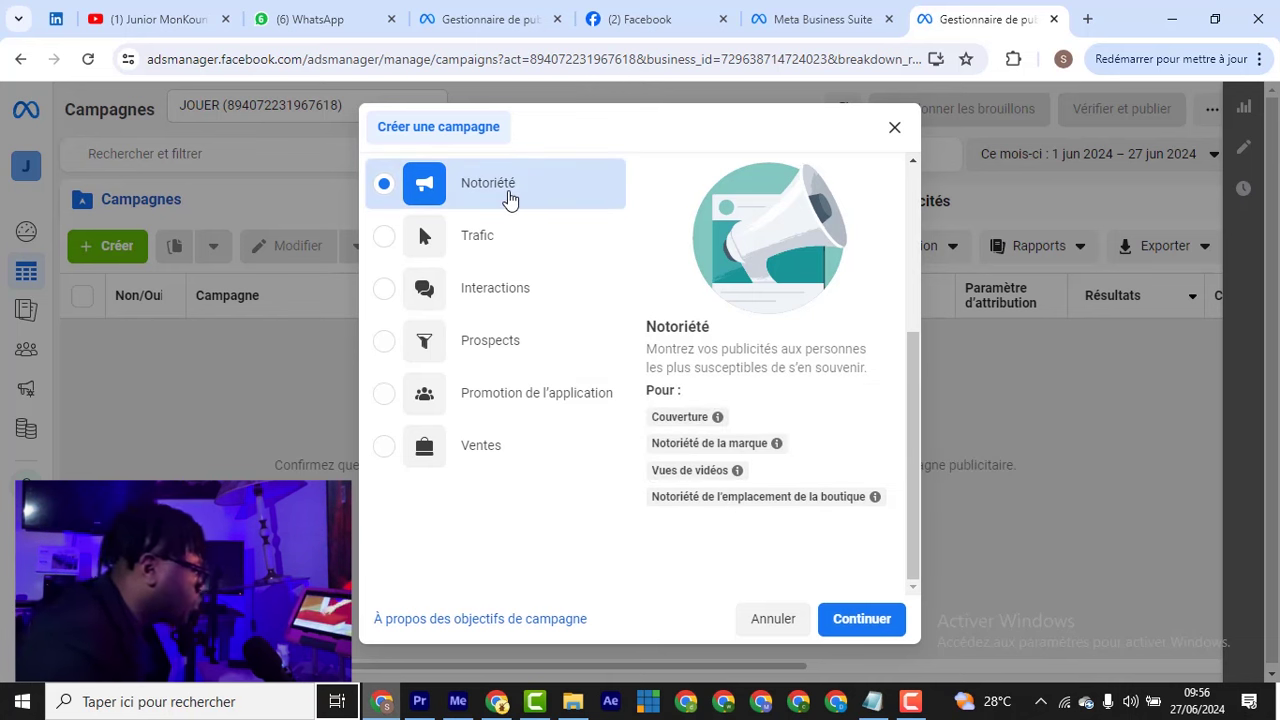
mouse_move(680, 440)
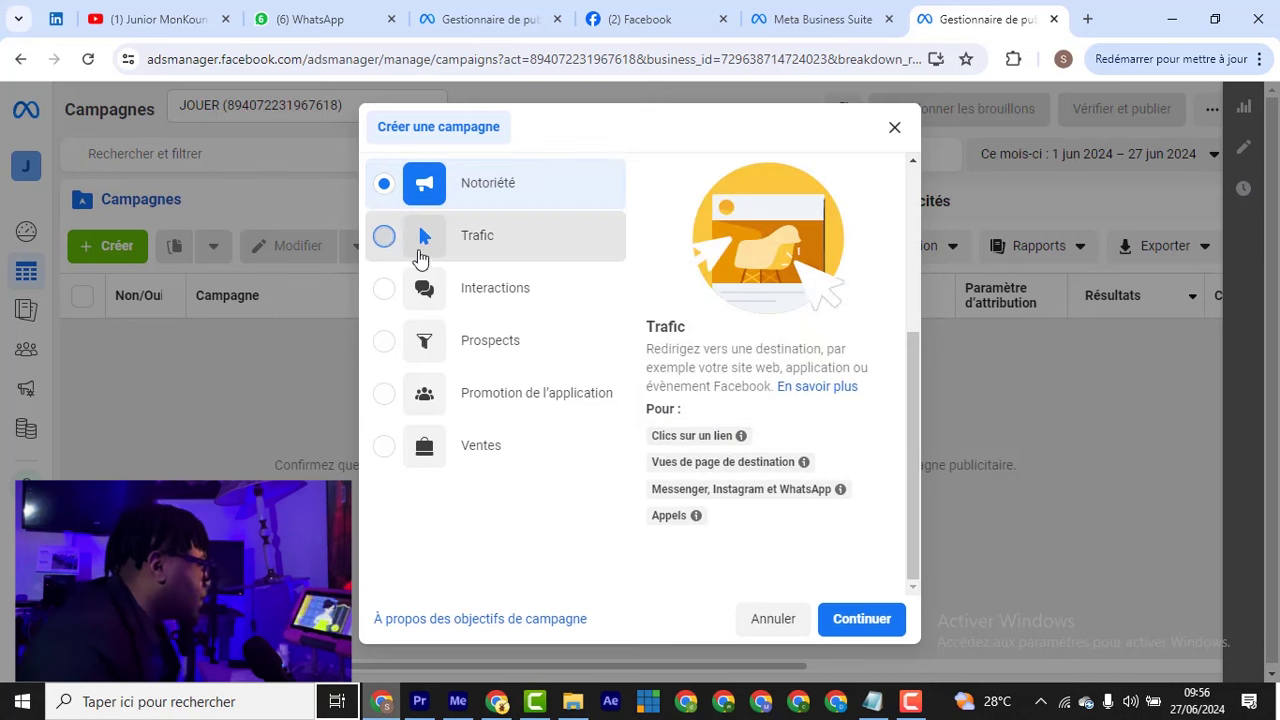
Review the Trafic, Interactions, Prospects and Promotion de l'application objectives by selecting each one in turn.
click(418, 248)
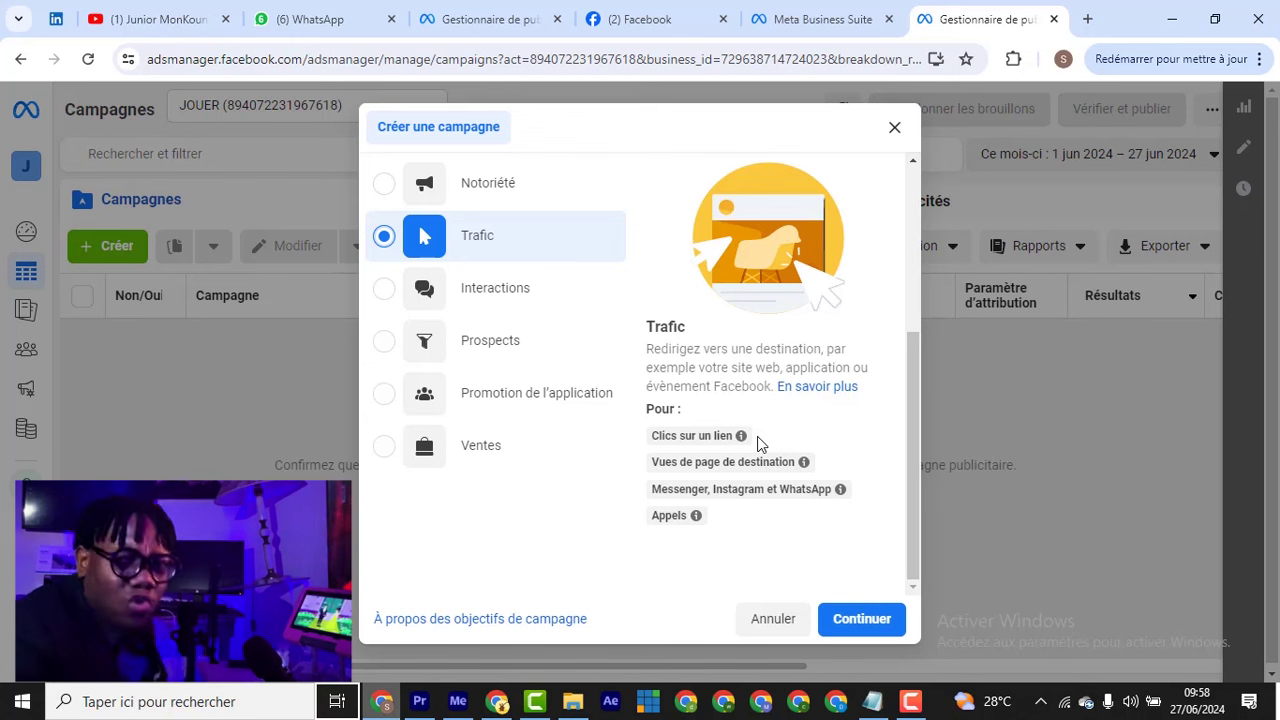
click(488, 310)
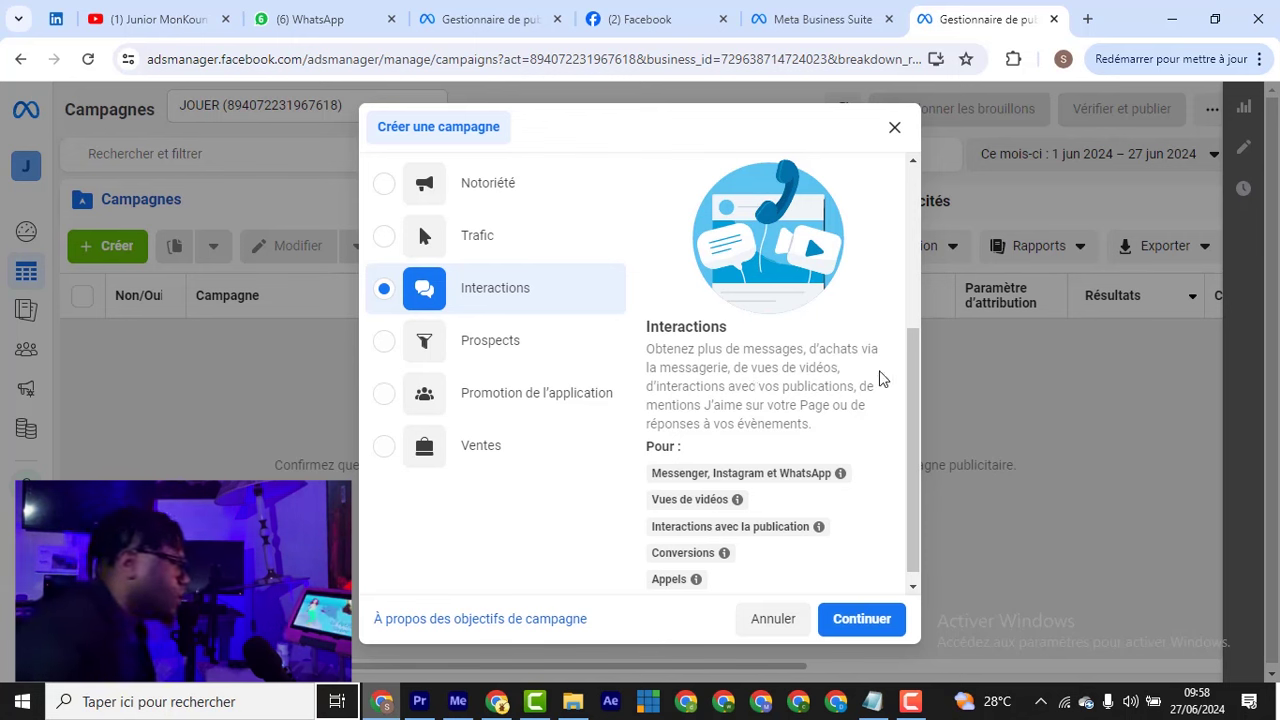
click(420, 340)
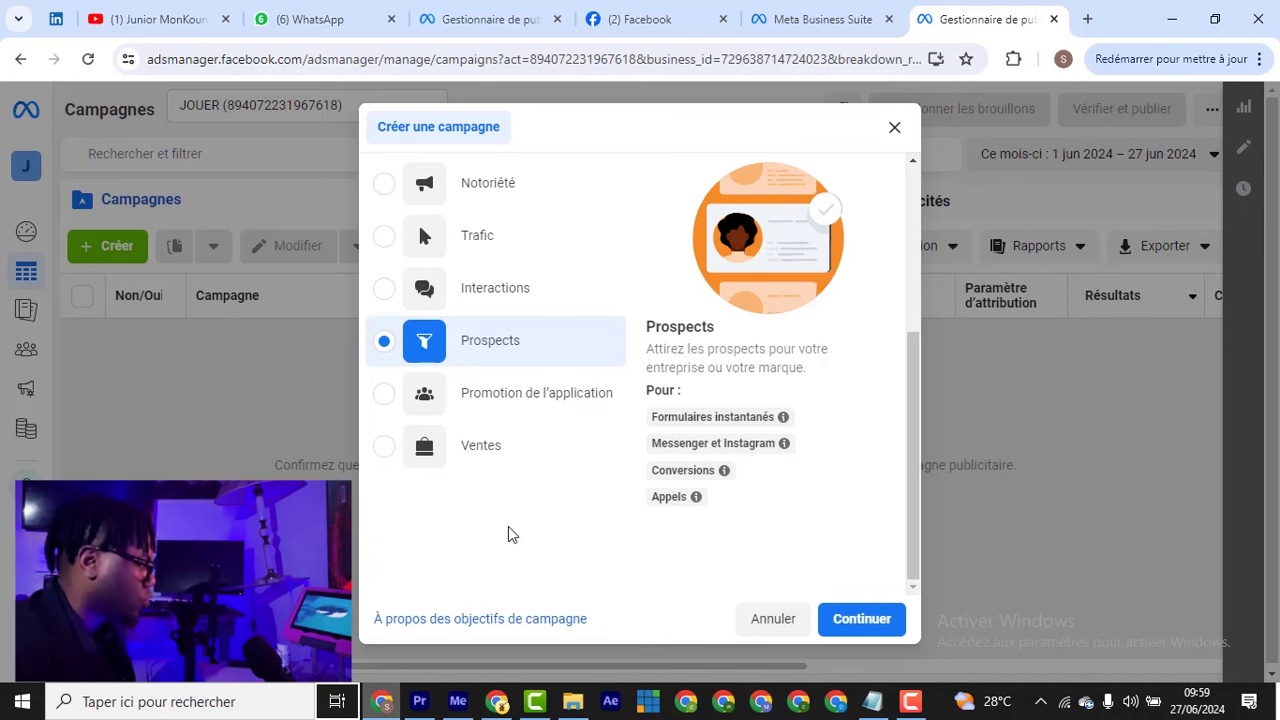
click(488, 403)
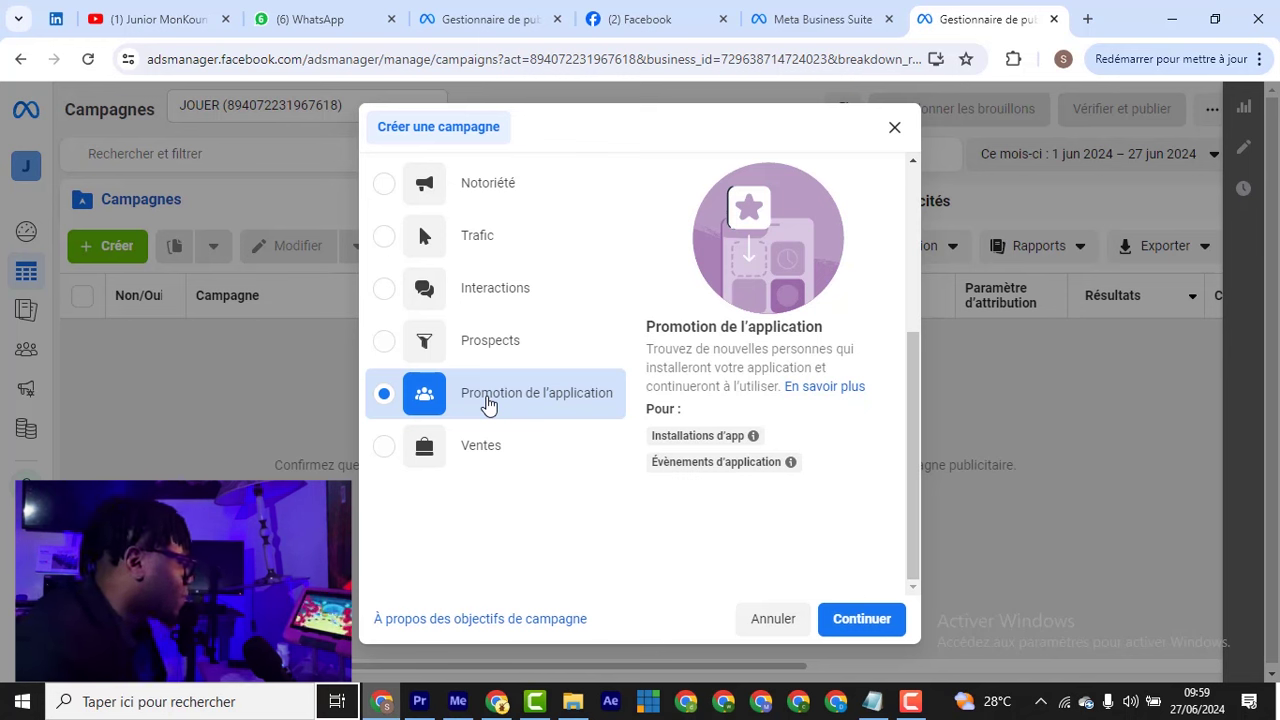
Choose the Ventes objective and create the campaign with the manual sales configuration, Campagne les ventes manuelle.
click(512, 452)
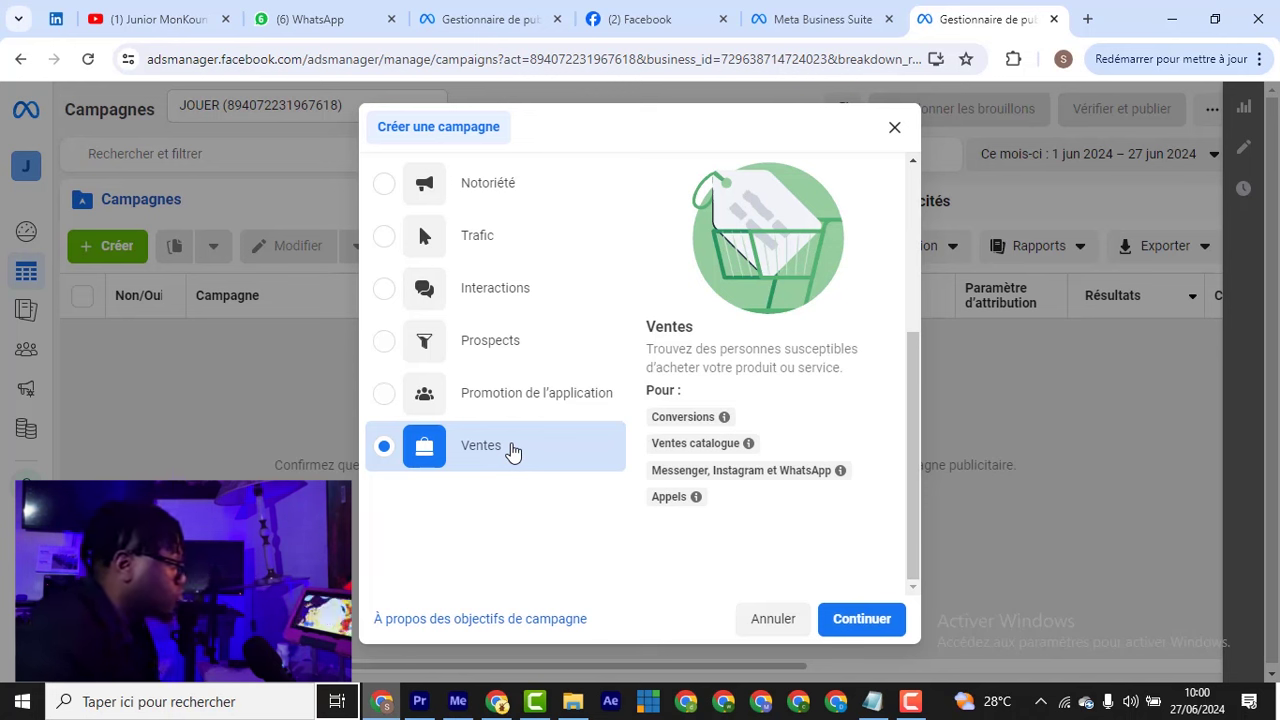
mouse_move(714, 424)
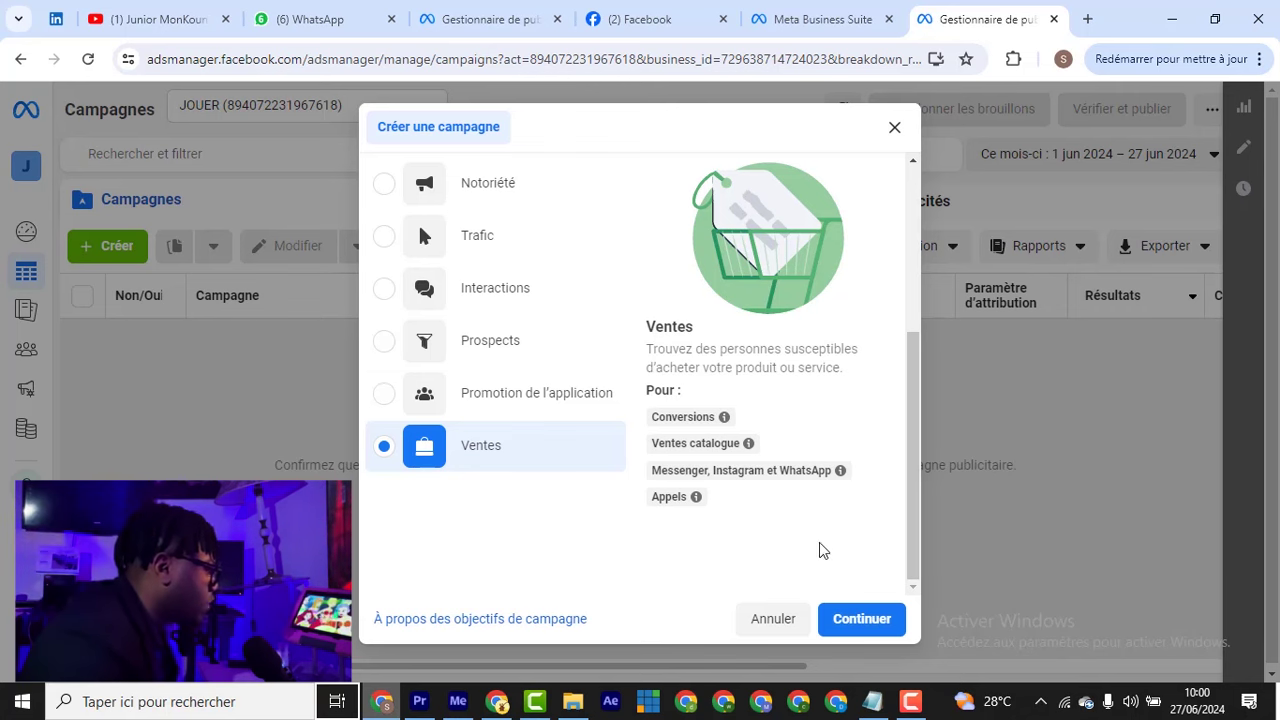
click(852, 618)
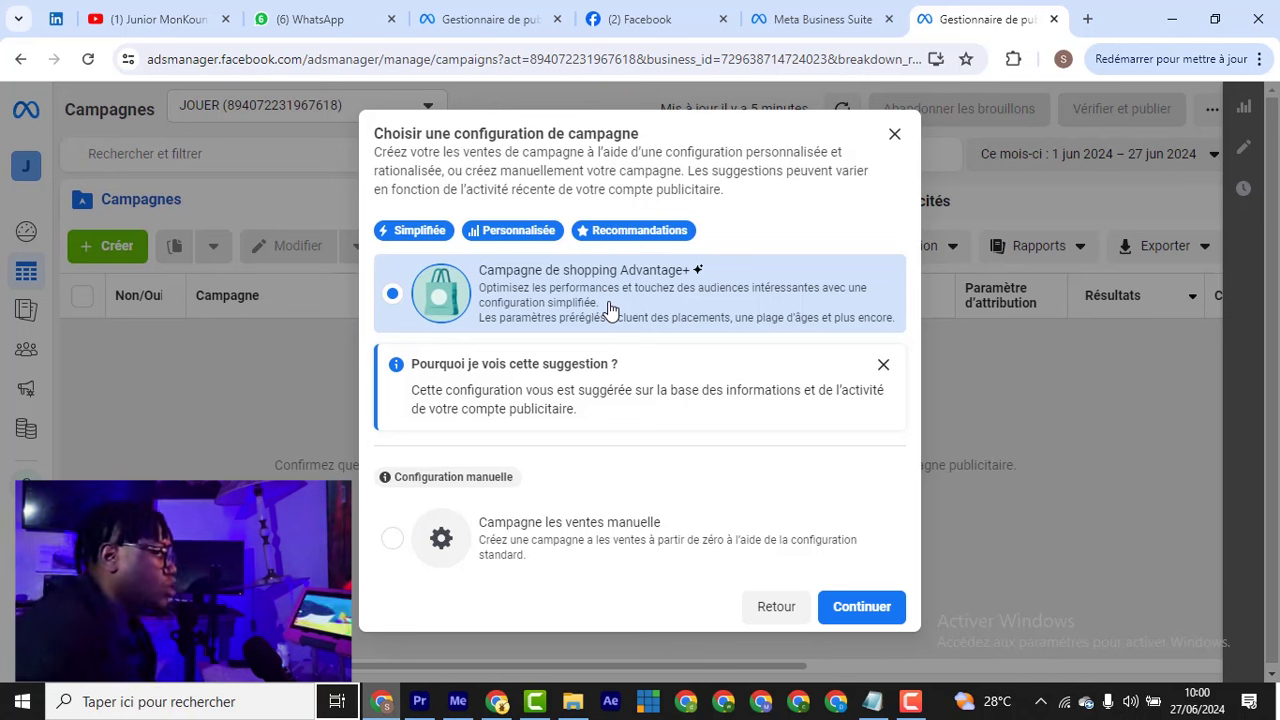
click(613, 539)
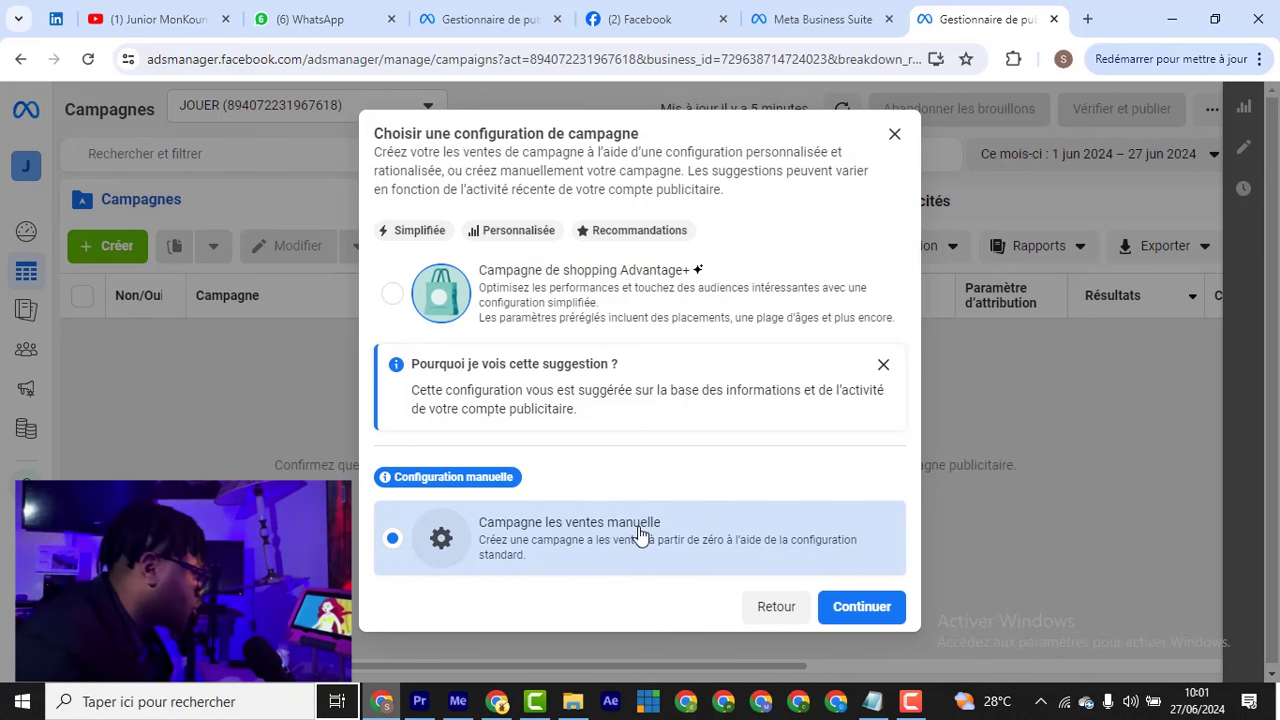
click(838, 610)
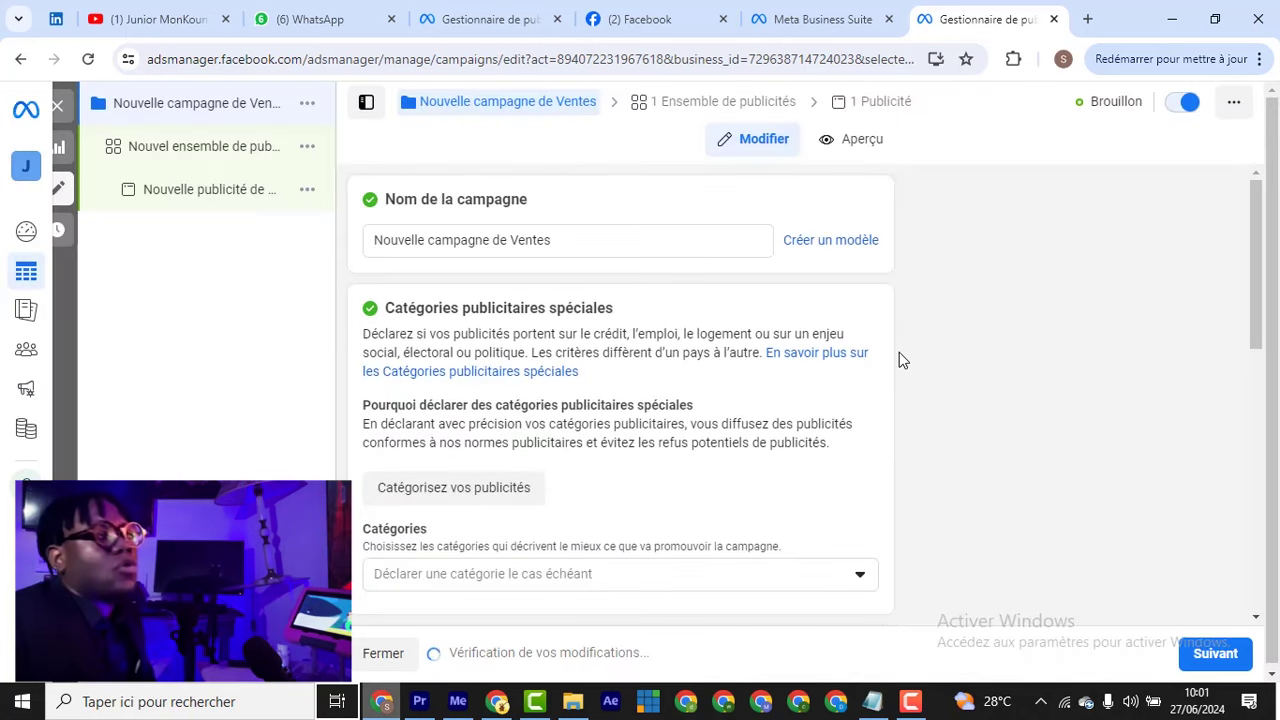
Rename the campaign to "campagne de Ventes Bijoux".
click(399, 250)
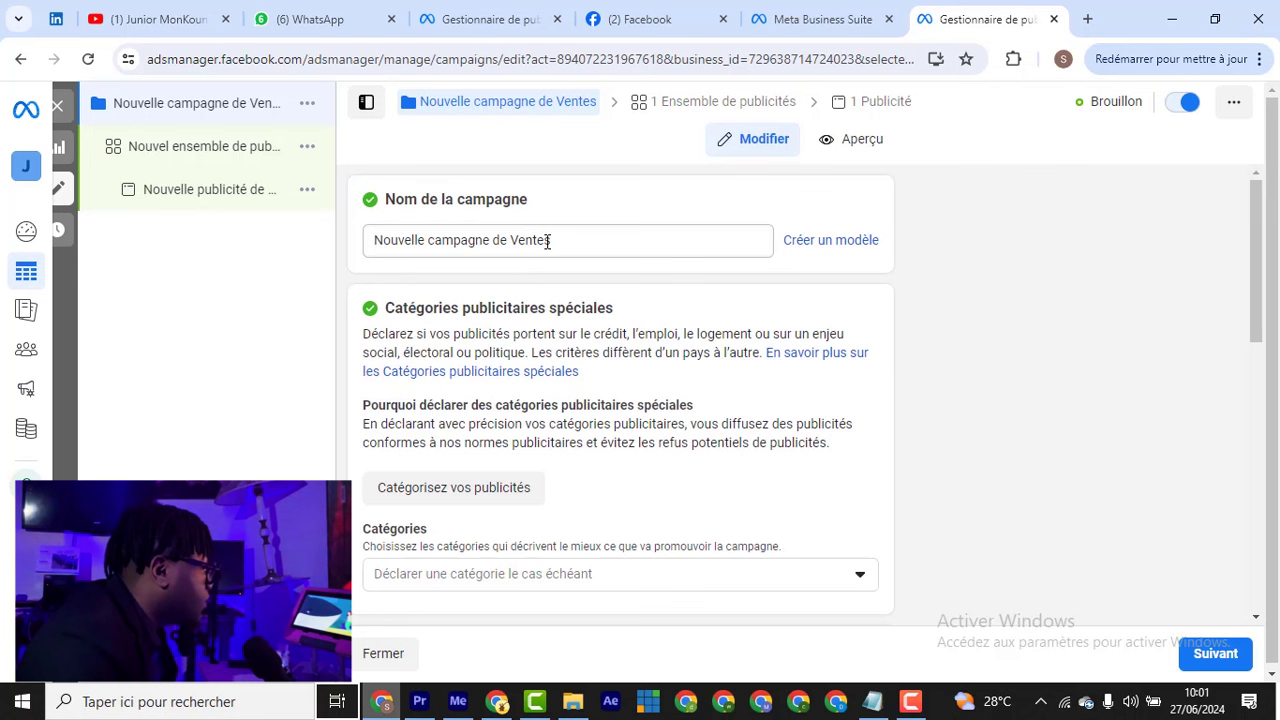
key(ctrl+a)
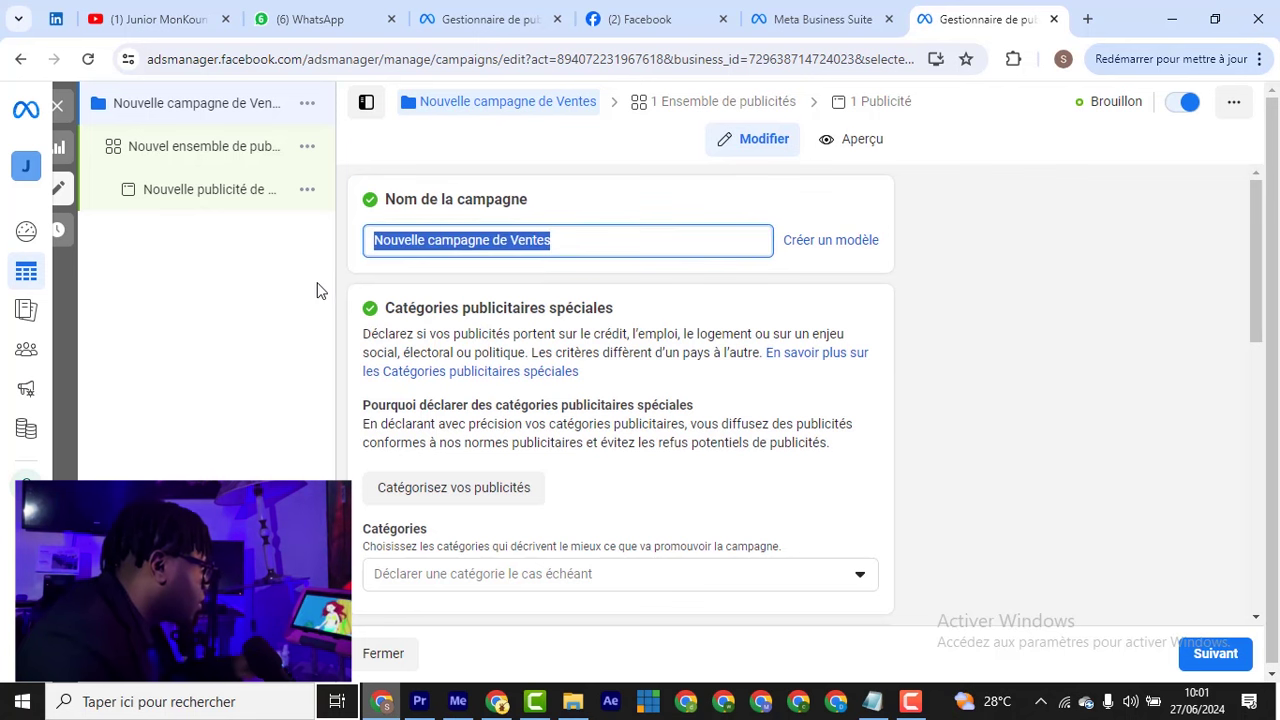
click(427, 242)
drag(427, 242, 301, 258)
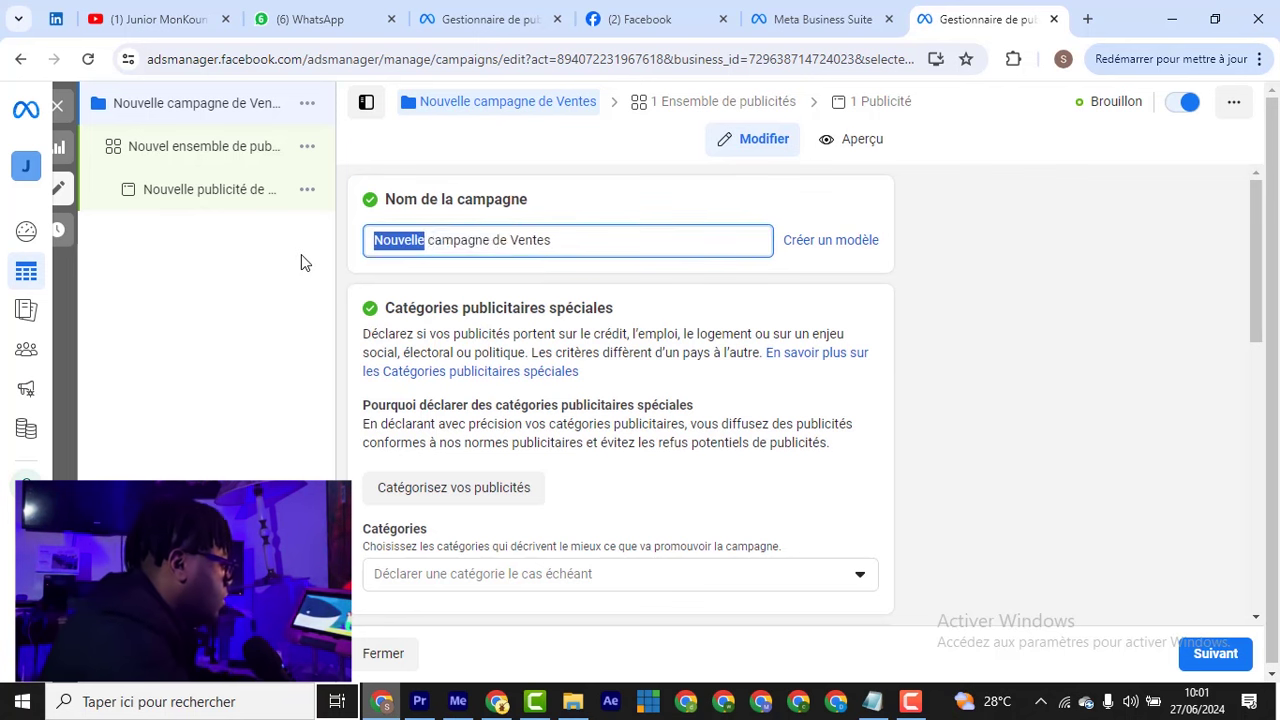
key(BackSpace)
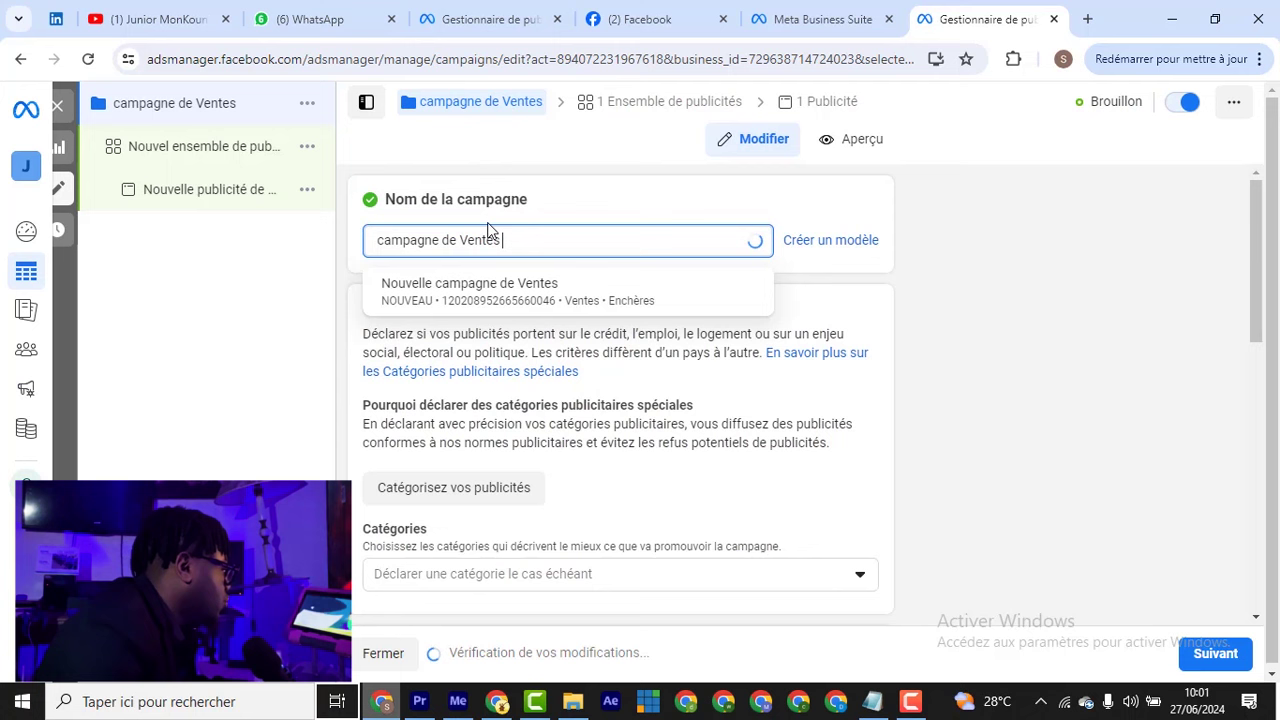
text(Bijoux)
Turn on the Advantage campaign budget (Budget de campagne Advantage) for the sales campaign.
scroll(756, 325, down, 3)
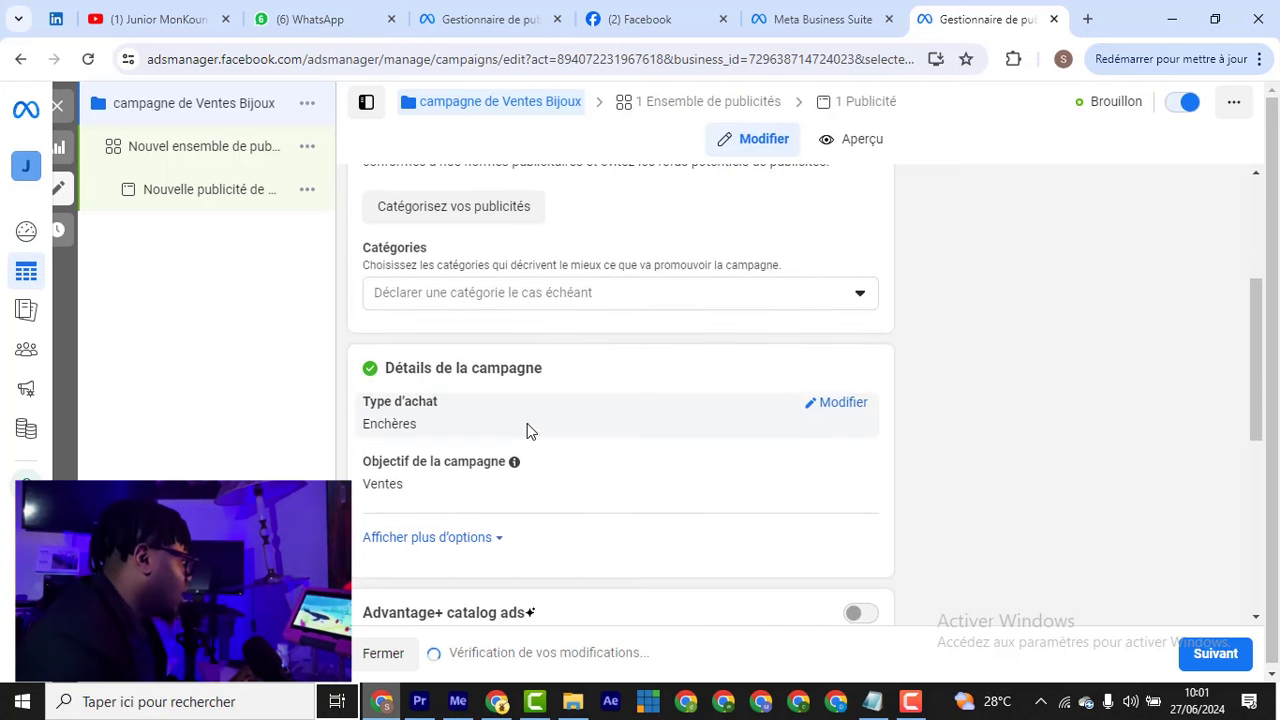
scroll(527, 430, down, 5)
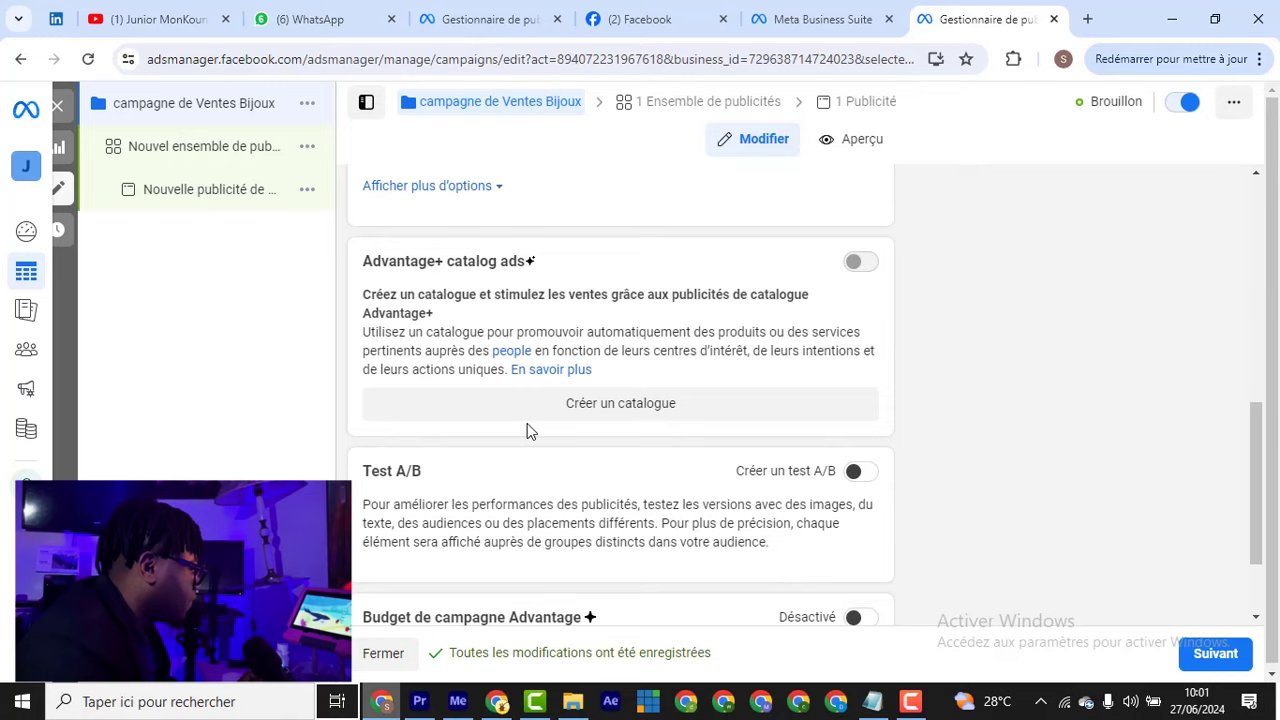
scroll(542, 442, down, 1)
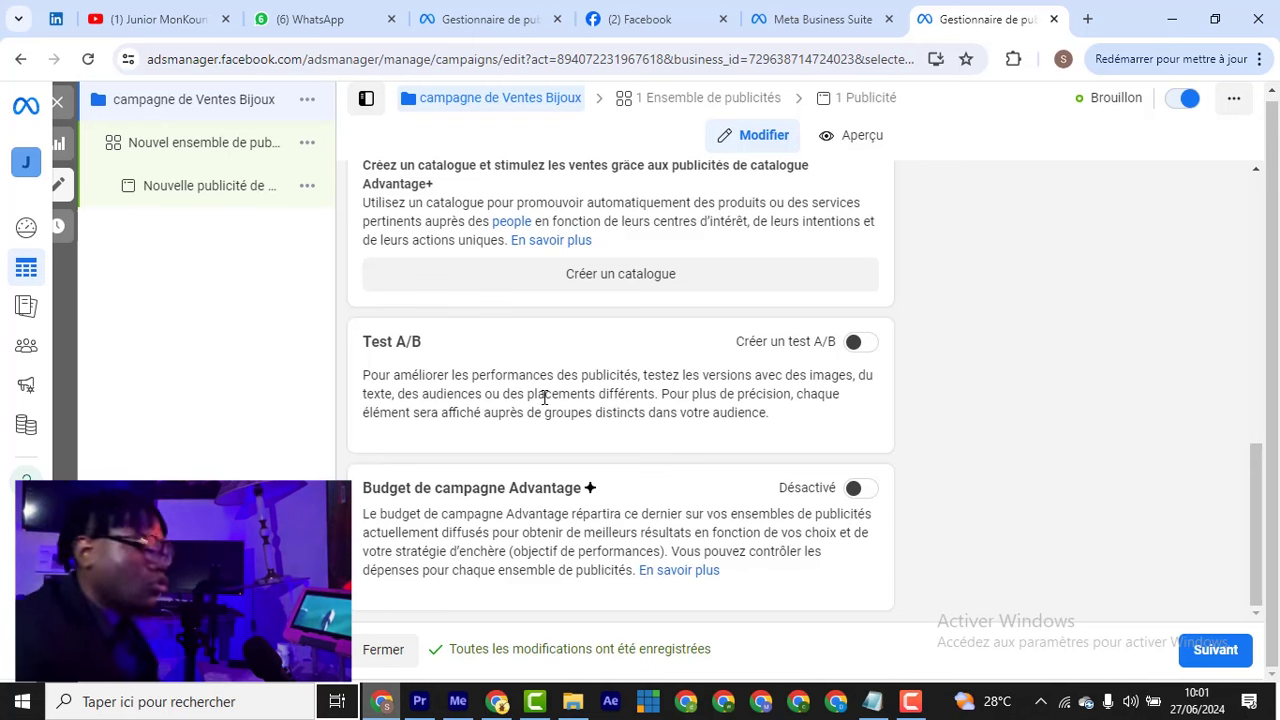
click(851, 490)
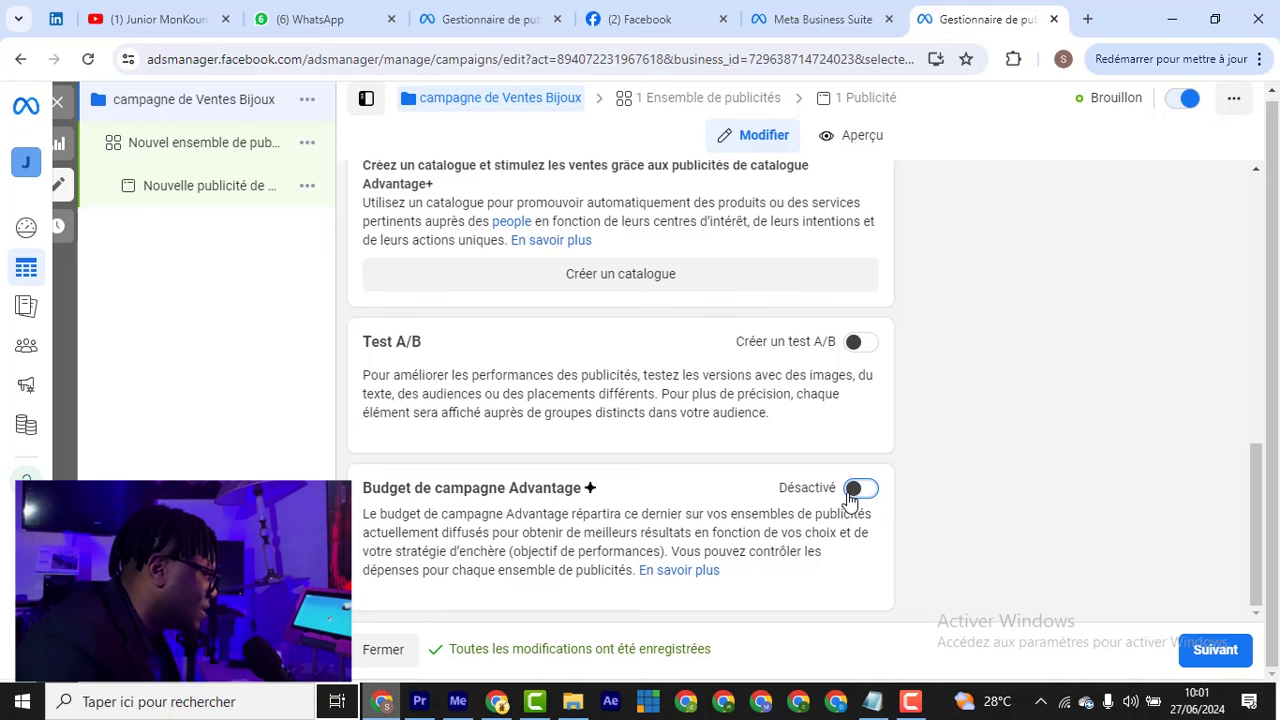
click(853, 490)
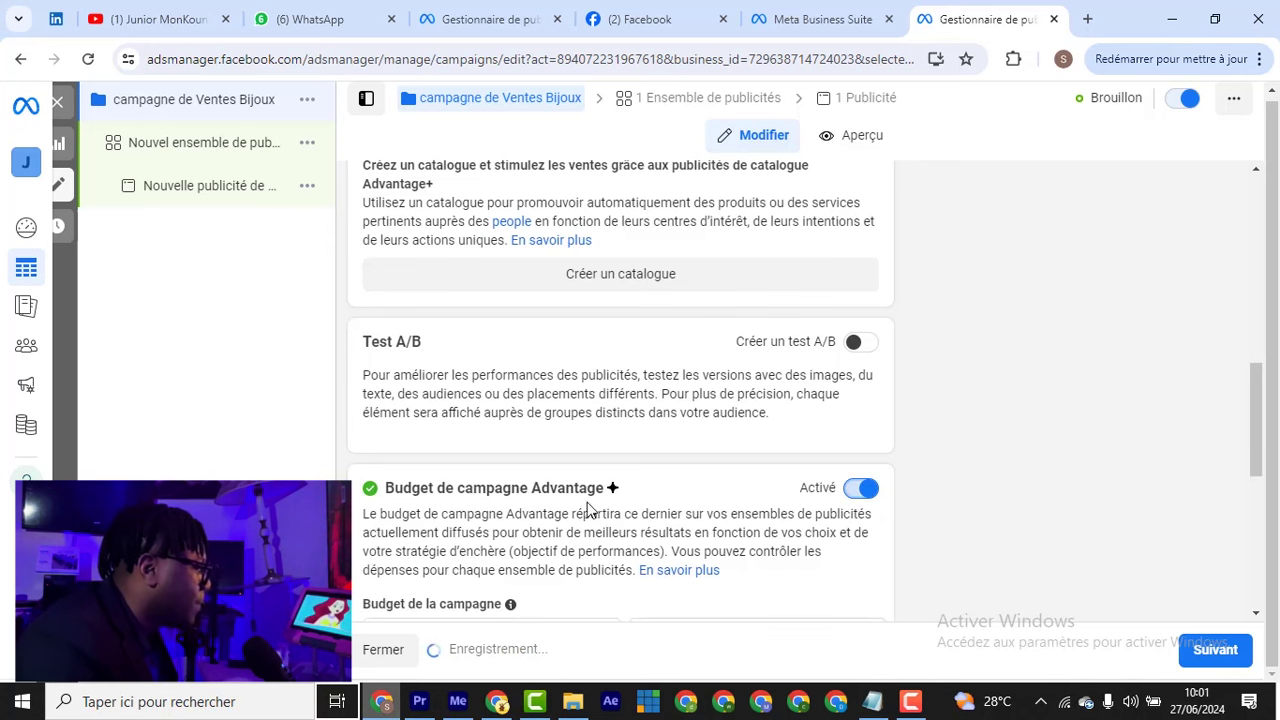
Set the campaign's daily budget (Budget quotidien) to 8 USD and check the remaining budget options.
scroll(820, 410, down, 2)
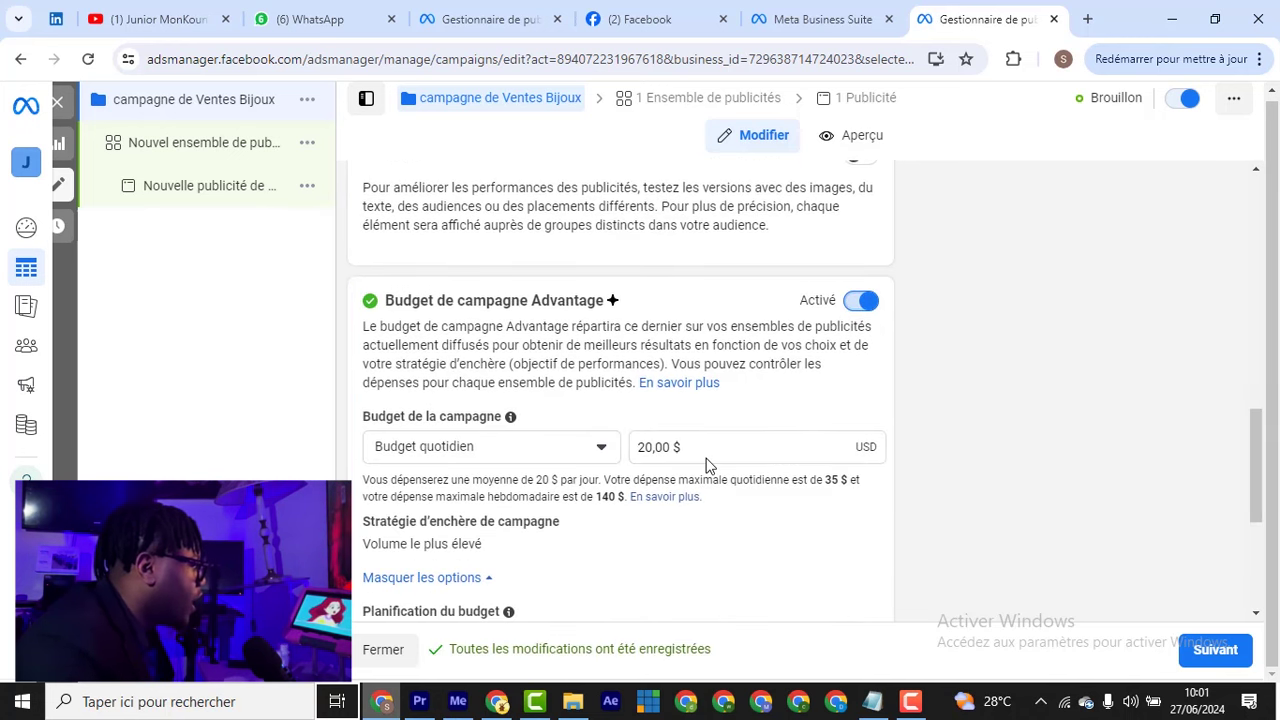
click(702, 450)
drag(700, 449, 580, 451)
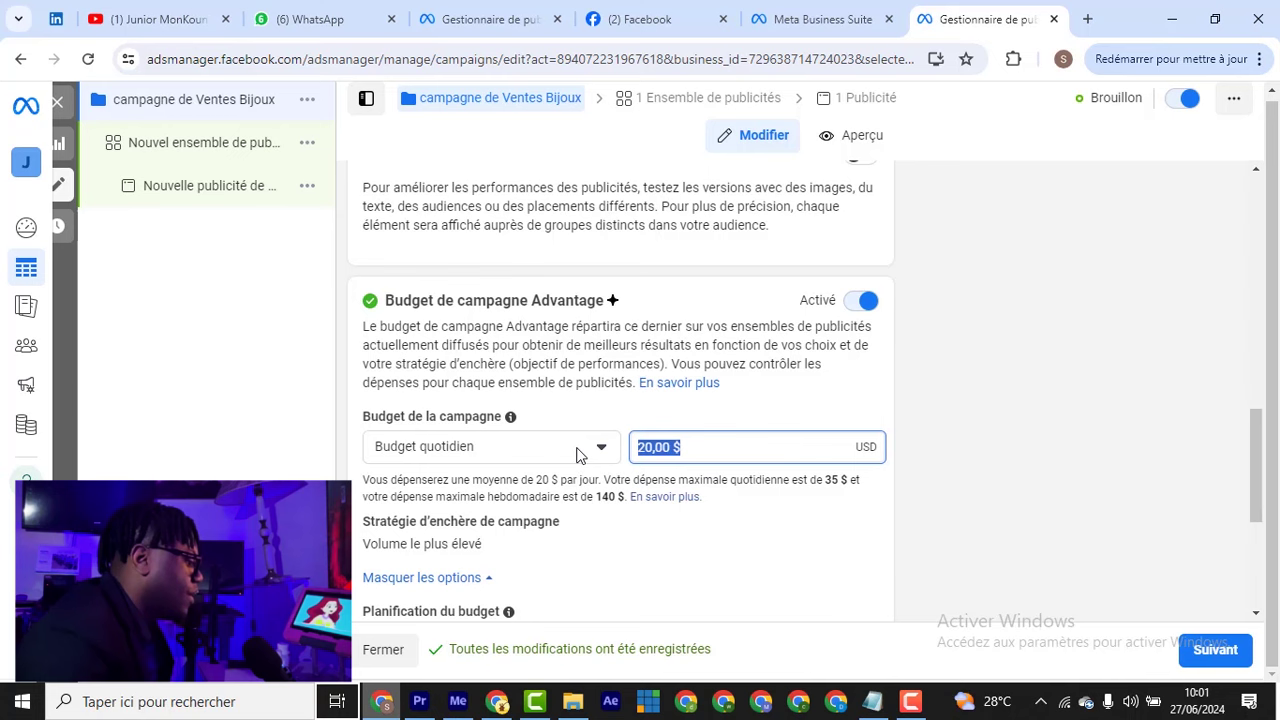
text(8)
click(1080, 386)
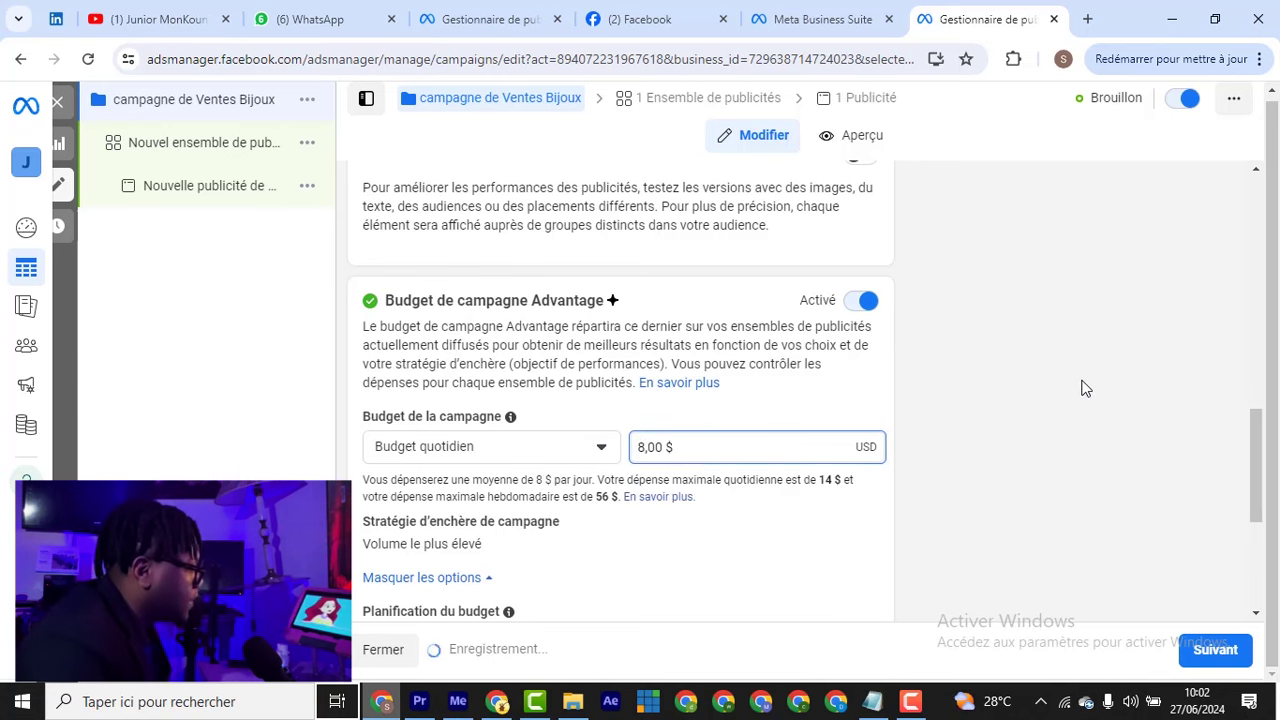
scroll(870, 385, up, 5)
scroll(870, 380, down, 8)
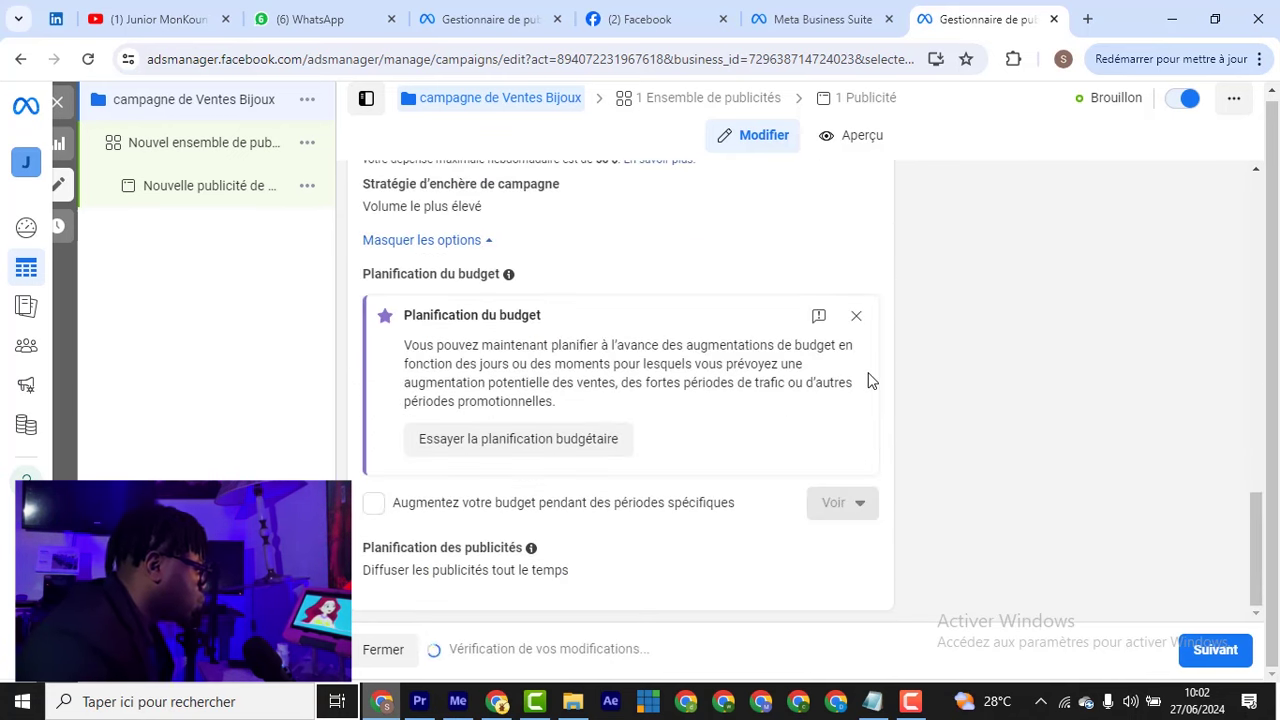
Move on to the new ad set of the jewellery sales campaign and rename it "CI - TG".
click(1238, 652)
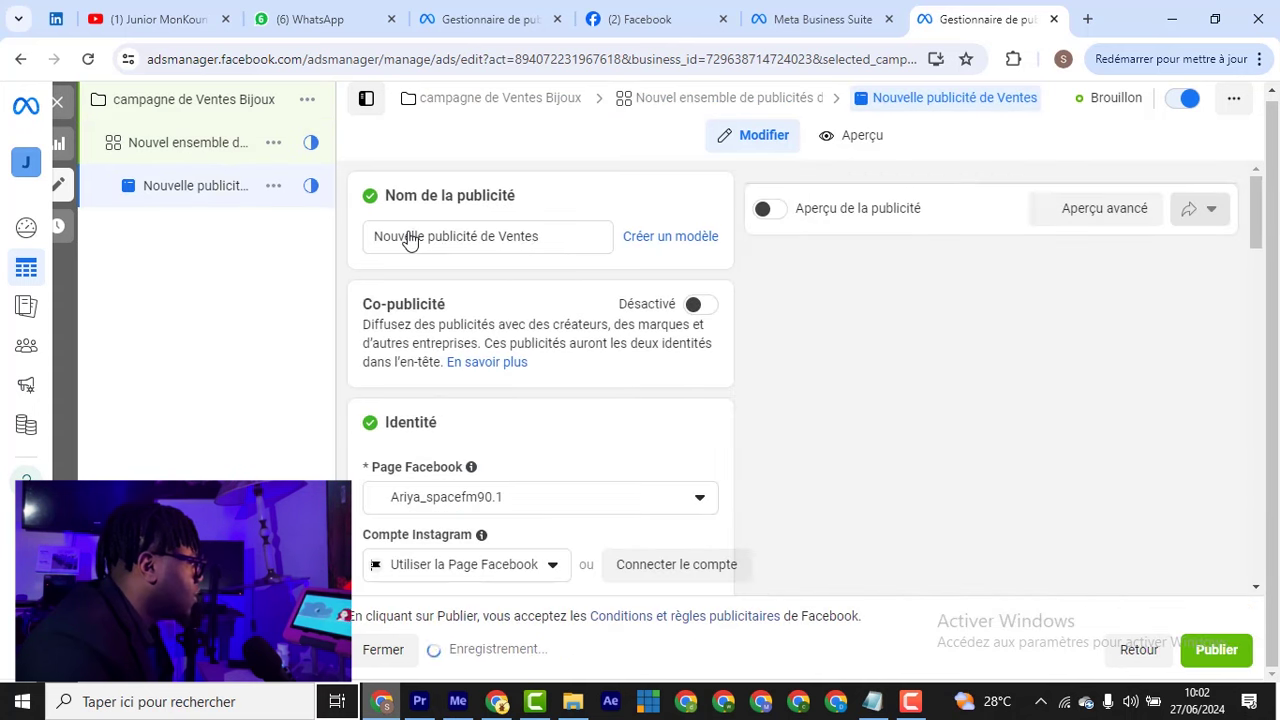
click(188, 143)
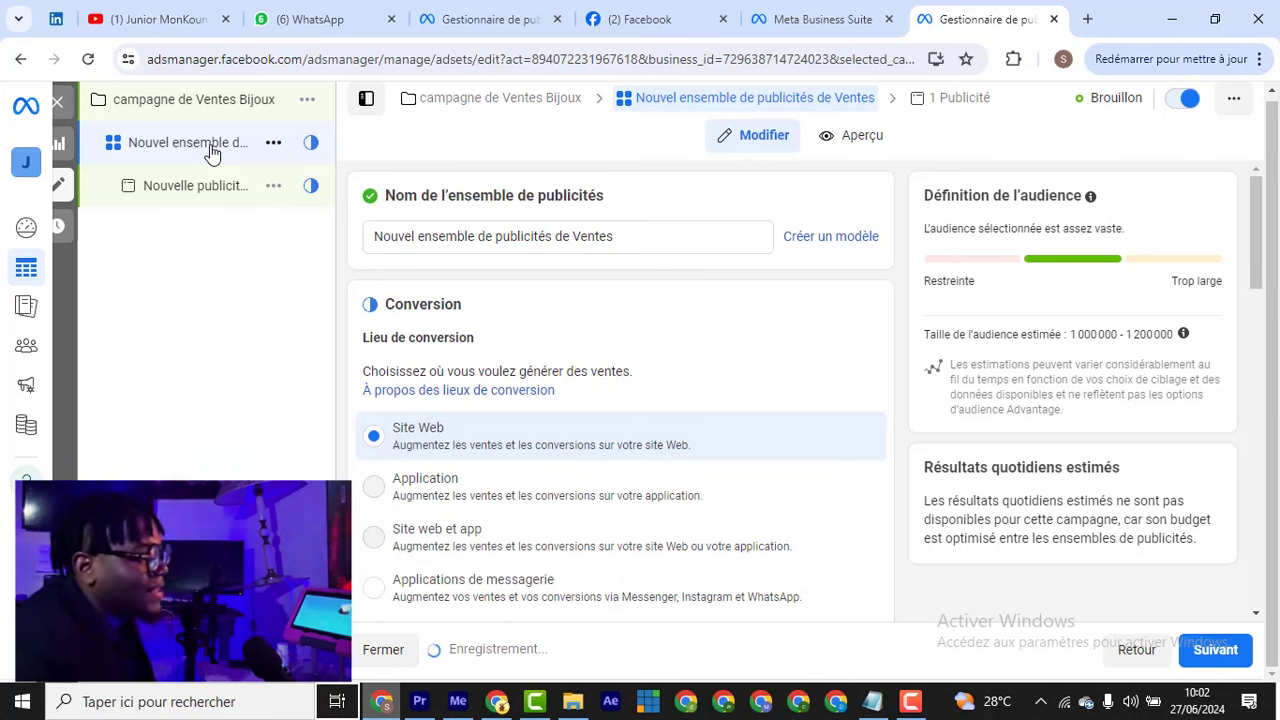
drag(612, 238, 315, 245)
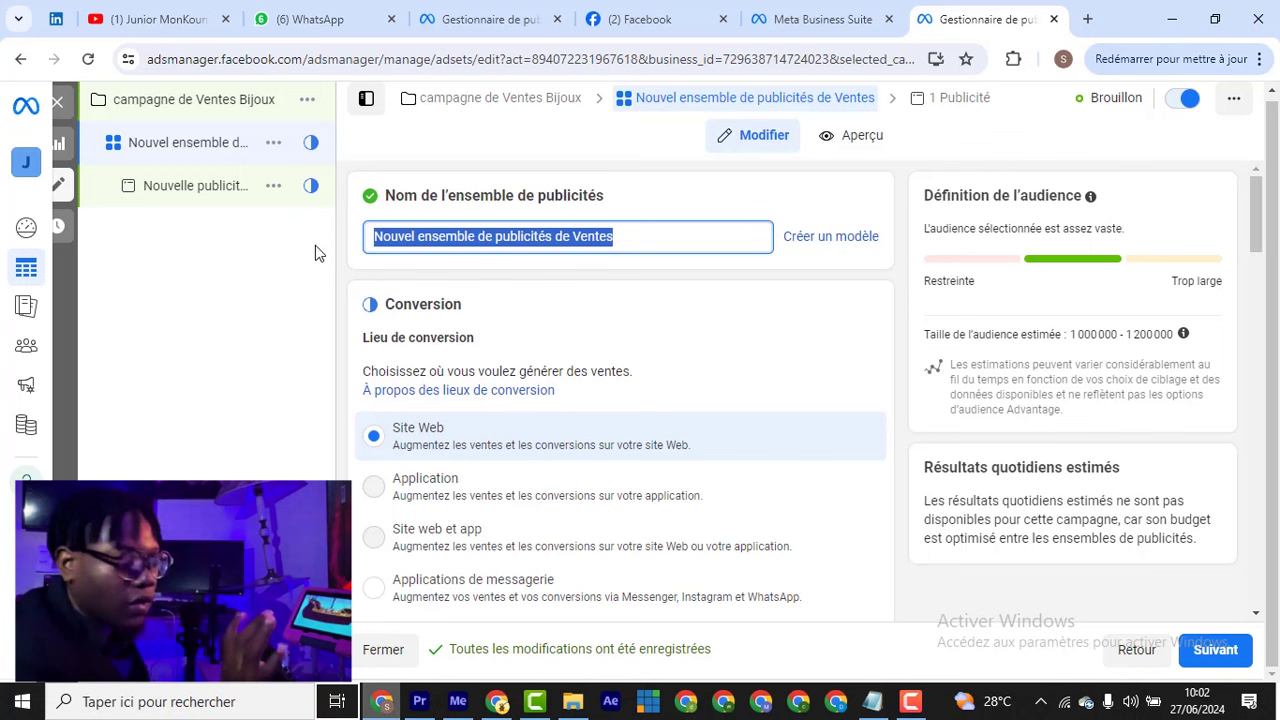
text(ci)
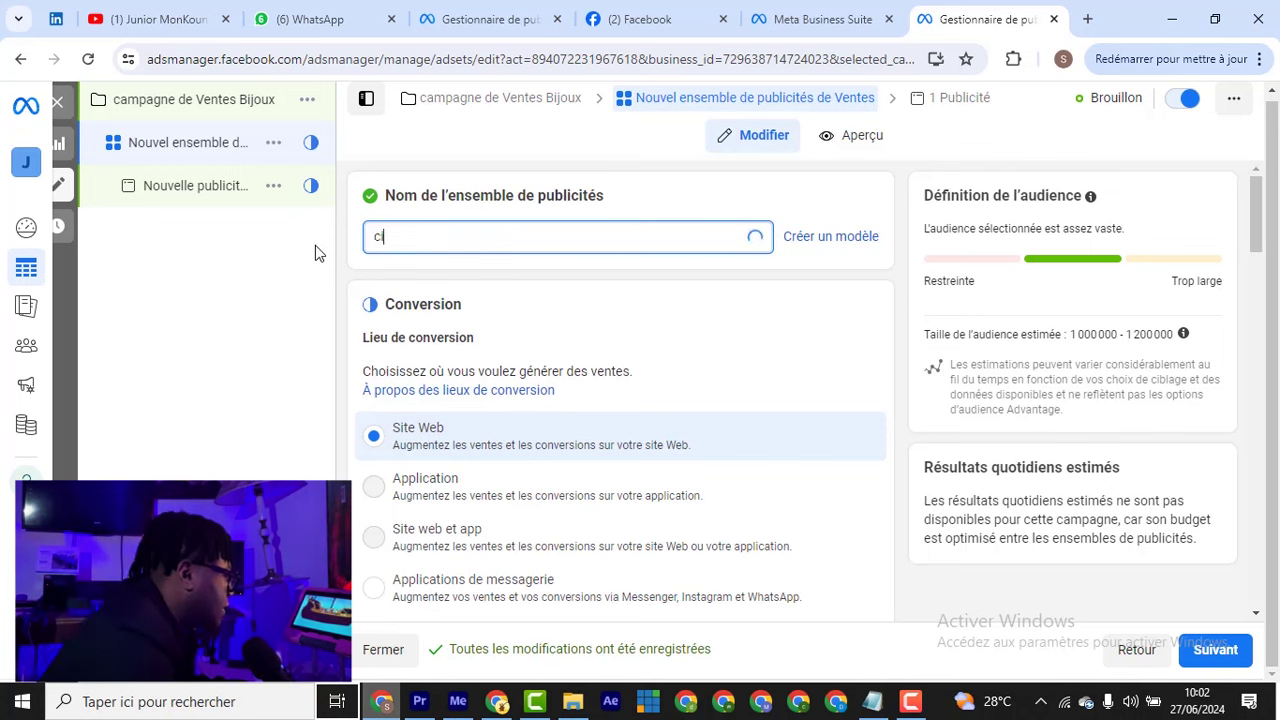
key(BackSpace)
key(BackSpace)
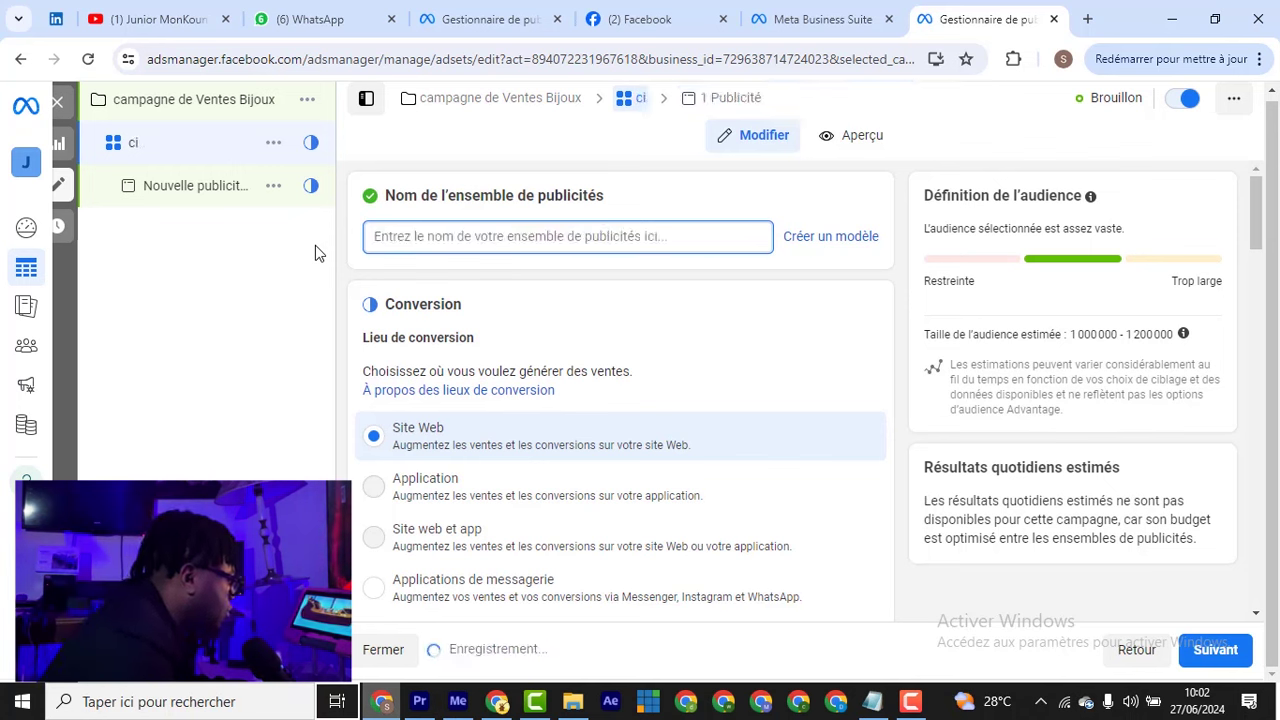
text(CI)
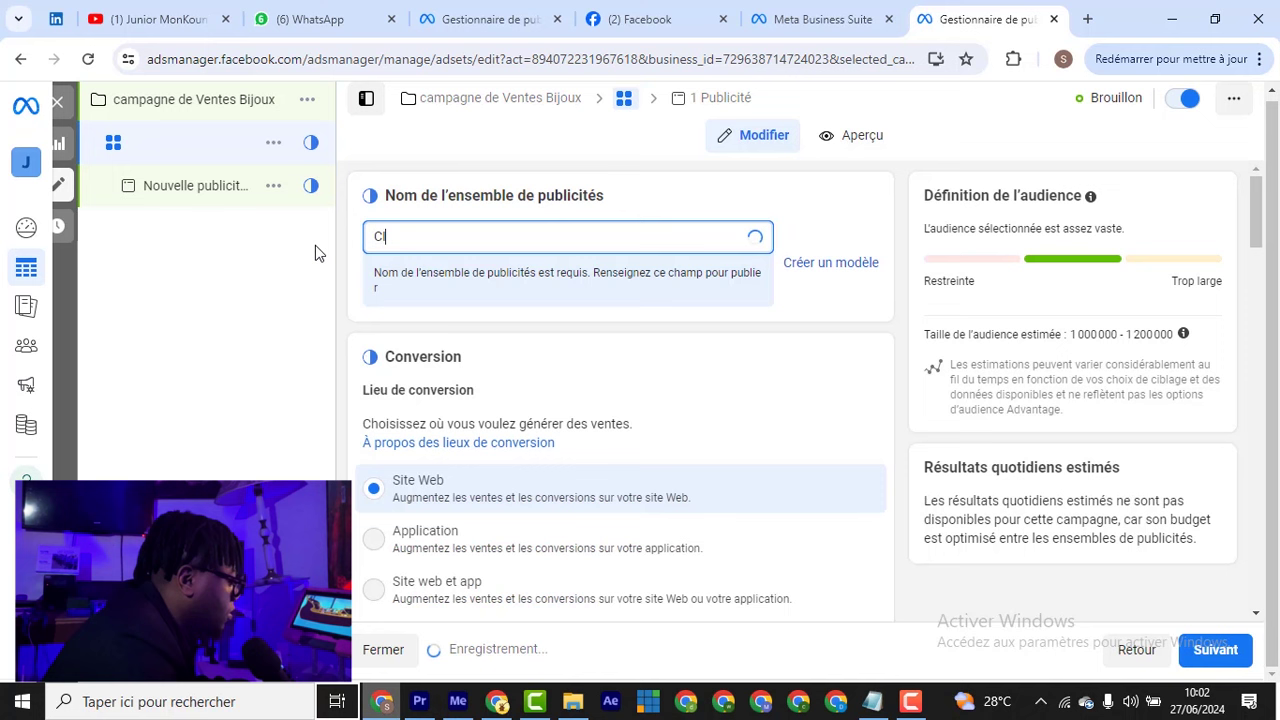
text( -)
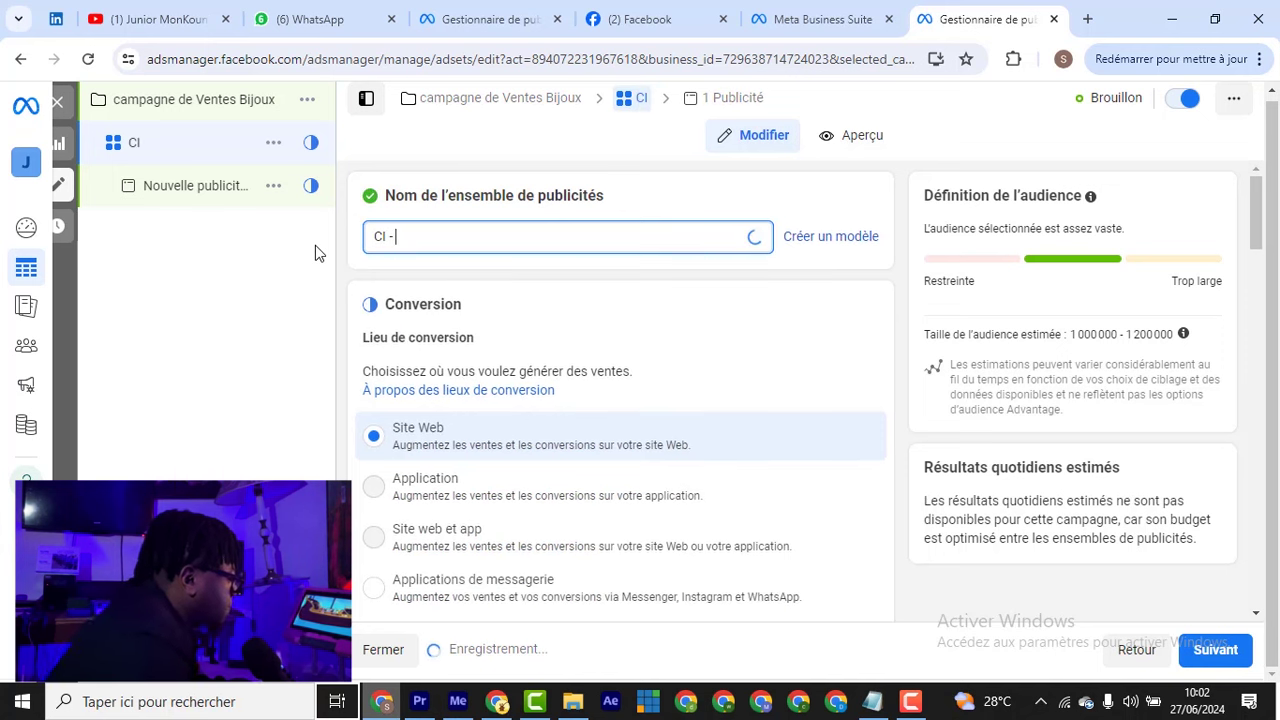
text( t)
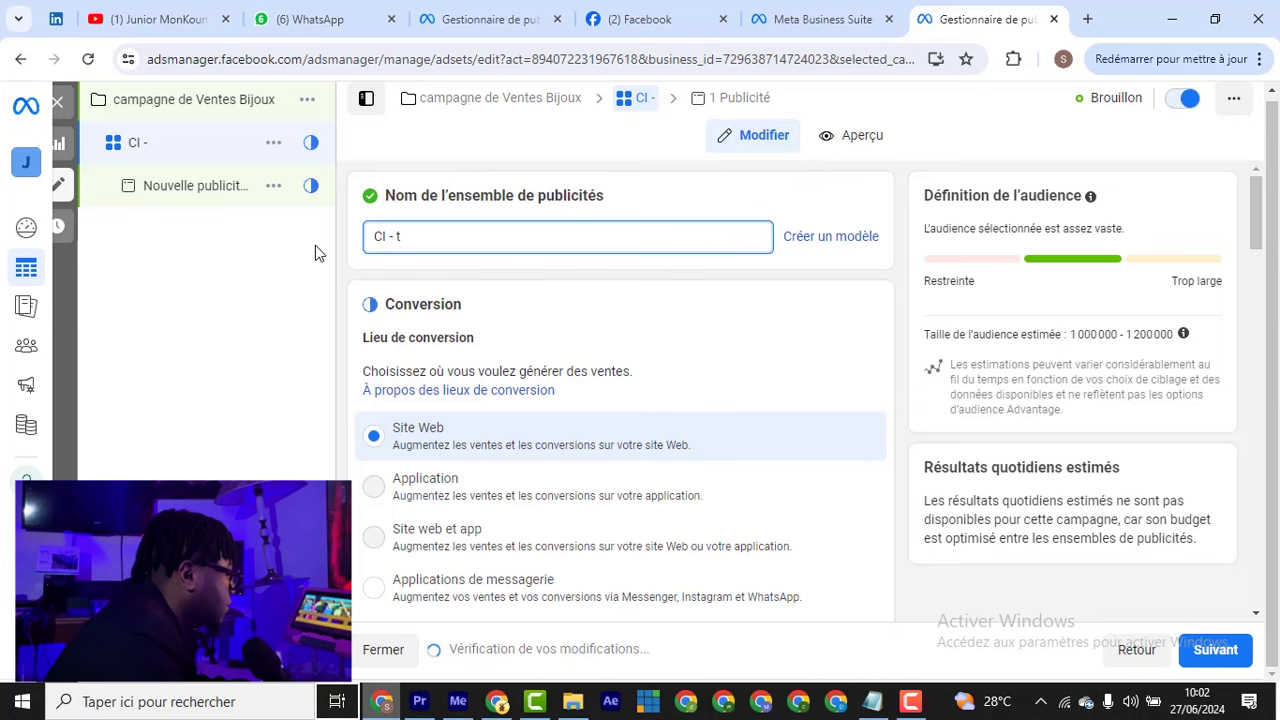
key(BackSpace)
text(TG)
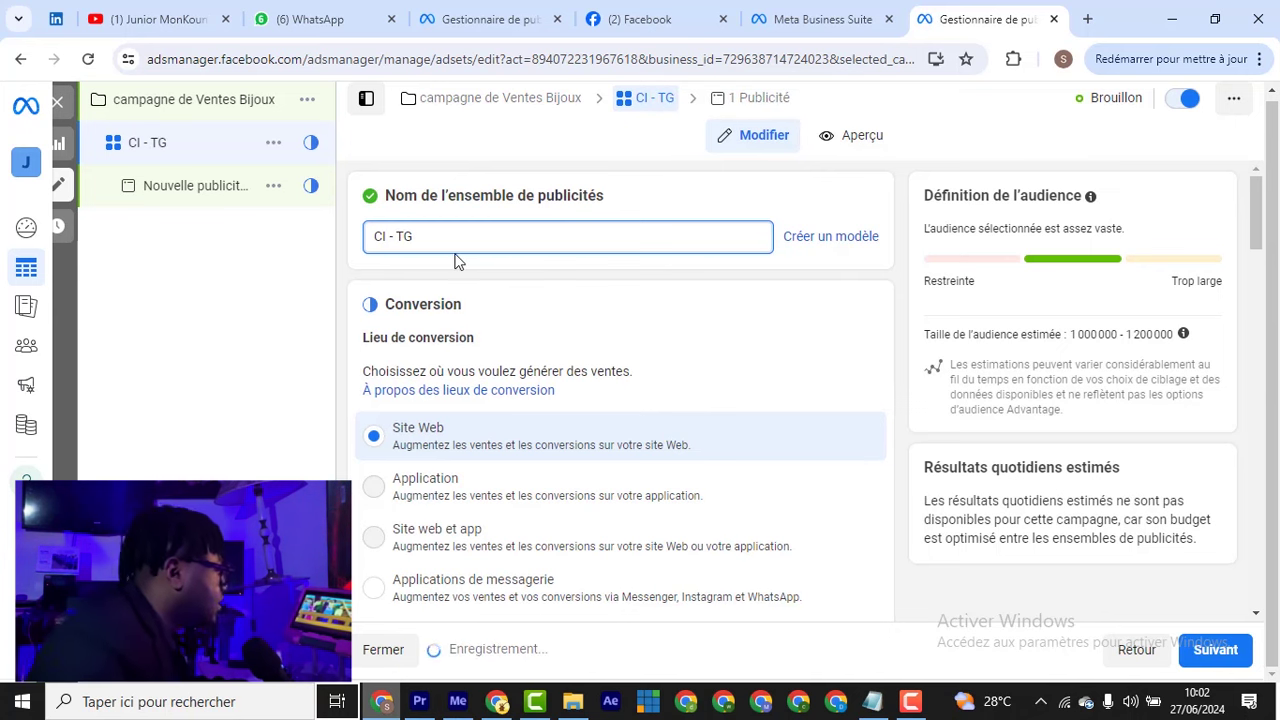
Review the ad set's conversion settings and open the list of available pixels for the website conversion.
scroll(457, 258, down, 1)
scroll(457, 258, down, 6)
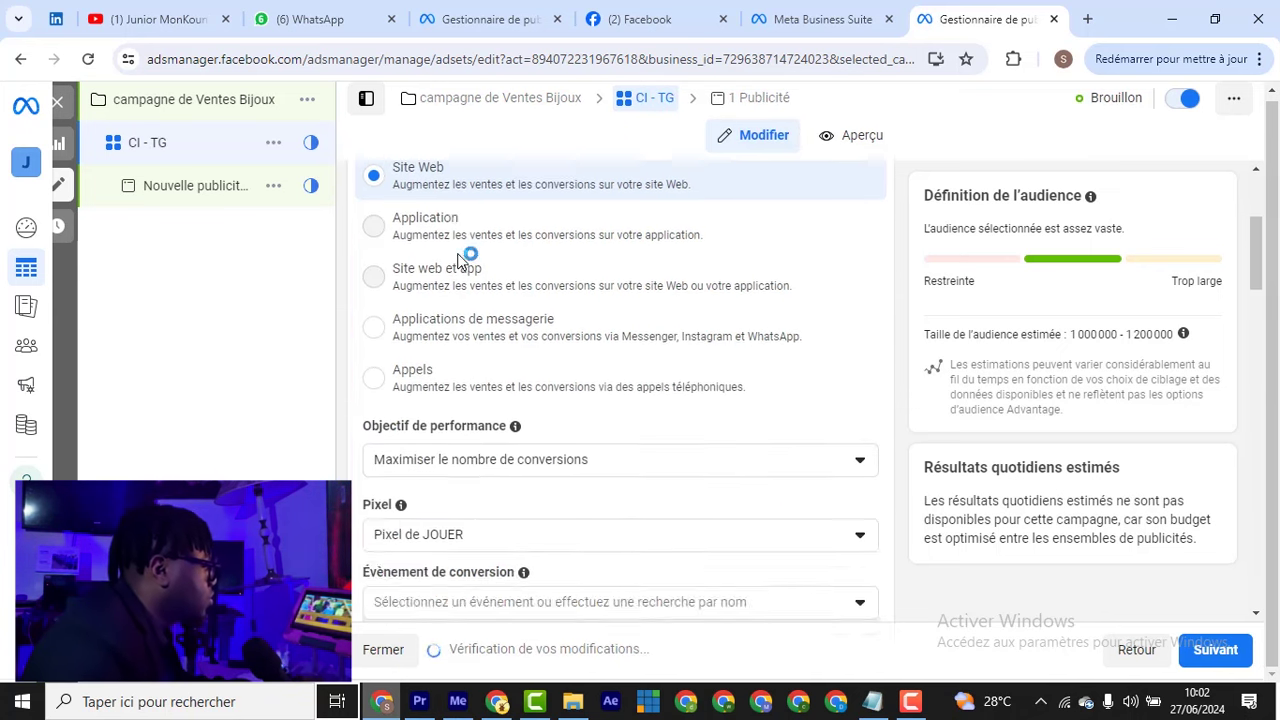
scroll(457, 258, up, 3)
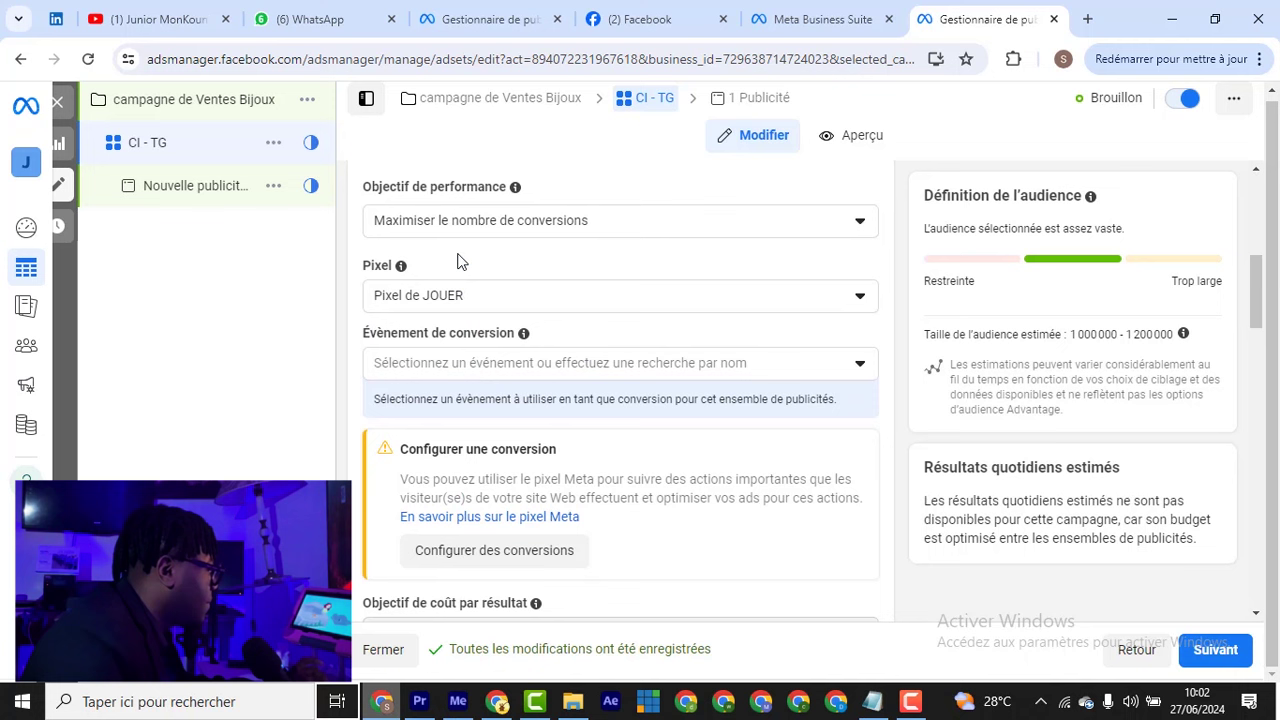
click(413, 328)
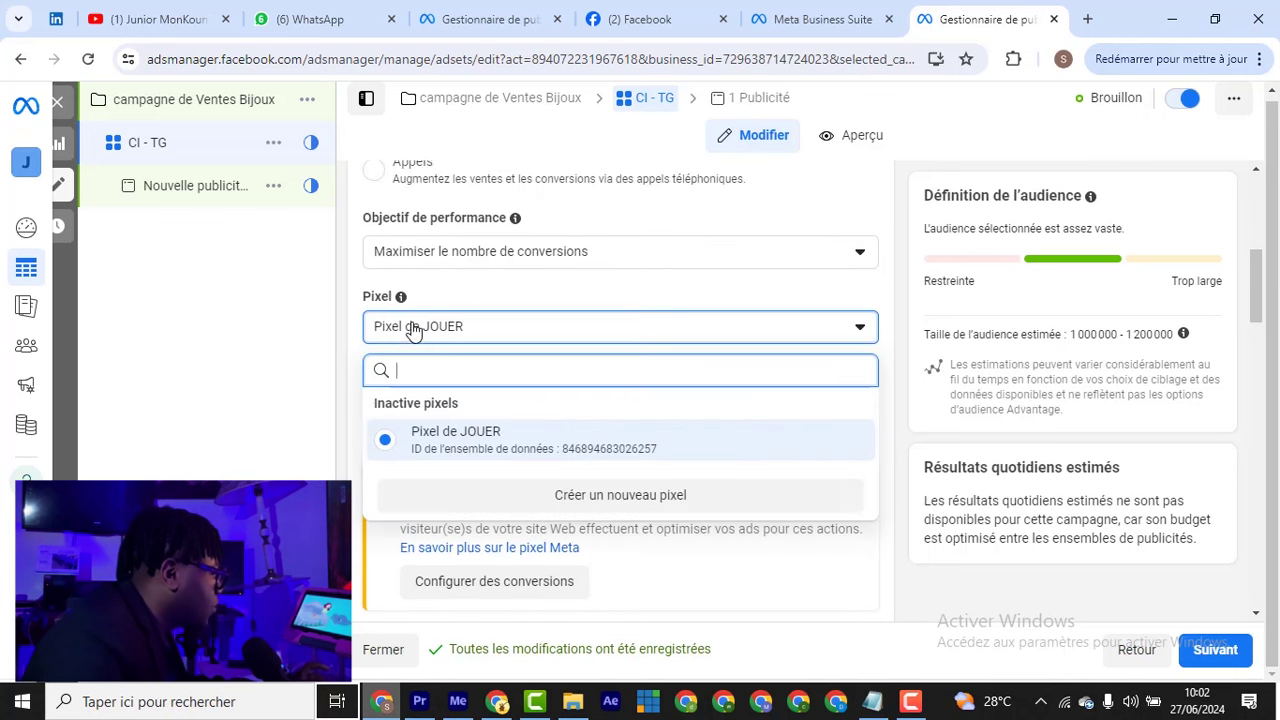